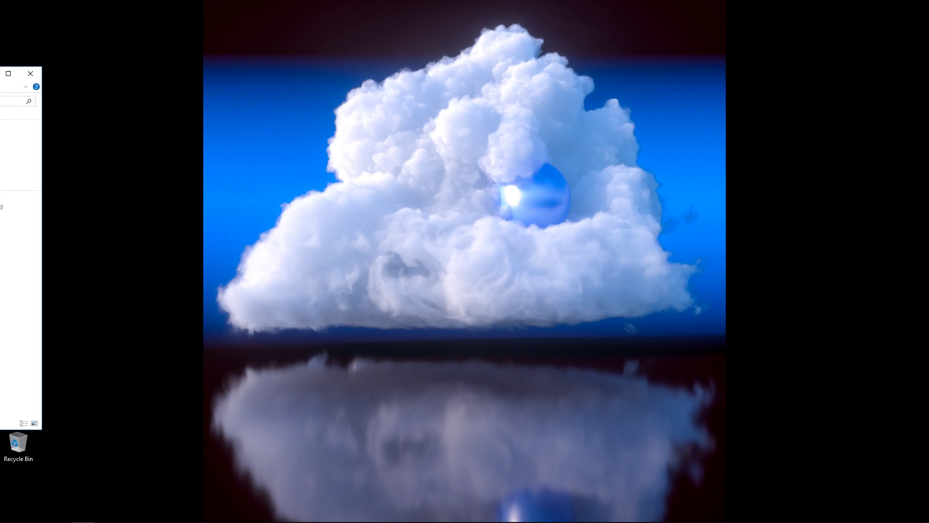
Step: Browse to C:\Program Files\MAXON\CINEMA 4D R18\plugins\TurbulenceFD_C4D_v1-0_1436 and select the bcf2vdb folder
key("super+e")
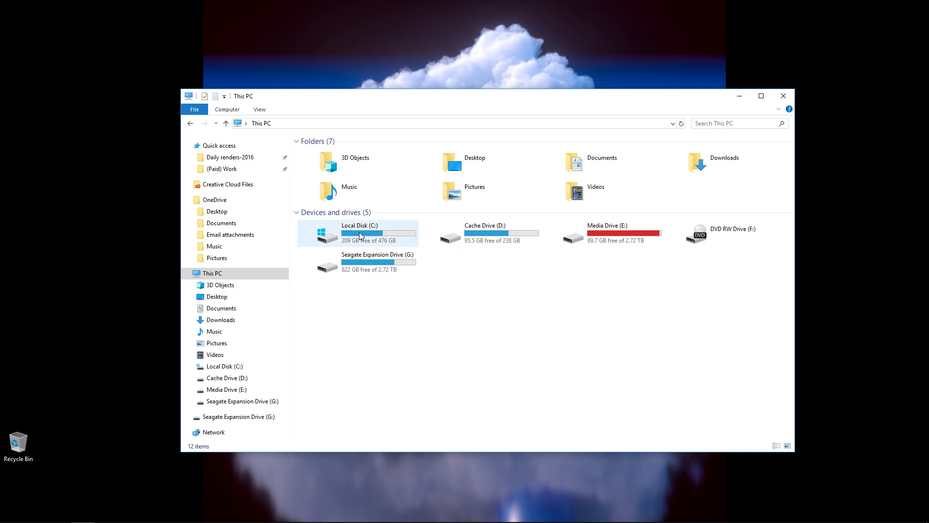
mouse_move(366, 238)
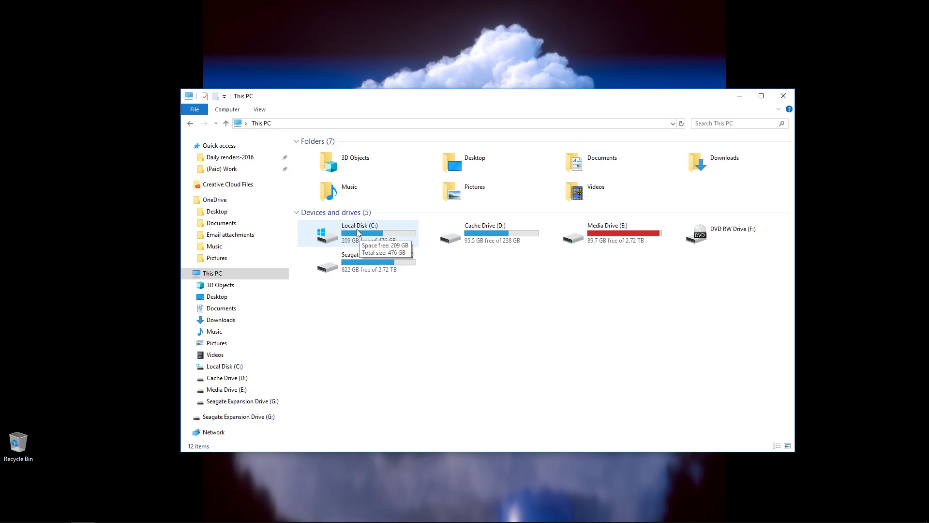
double_click(357, 230)
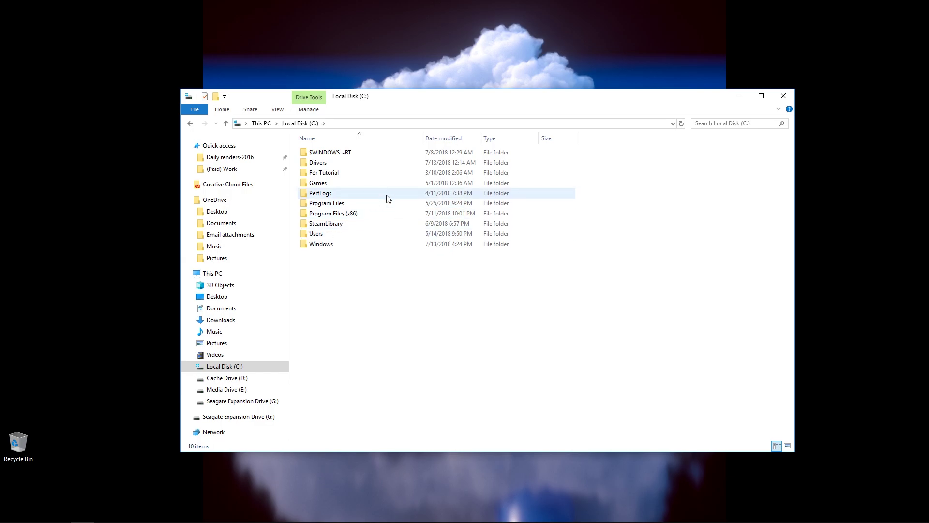
double_click(349, 203)
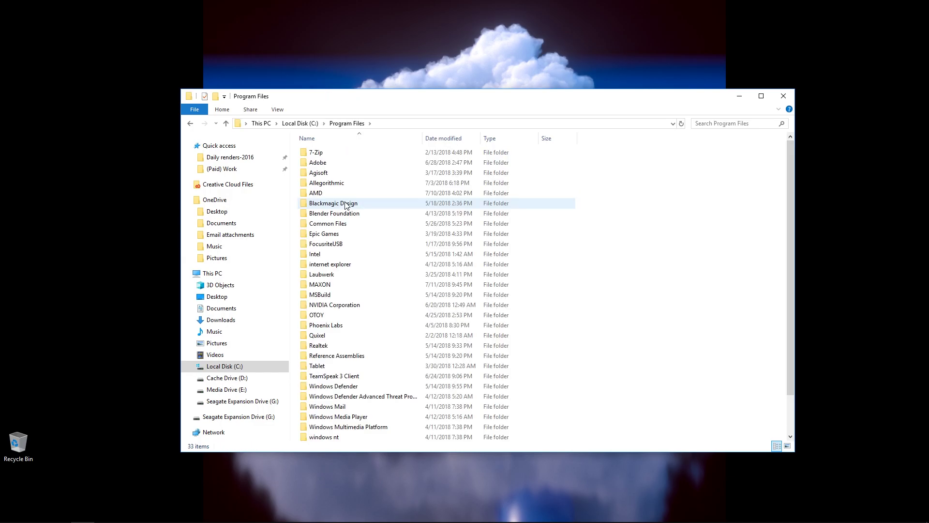
double_click(336, 286)
double_click(325, 153)
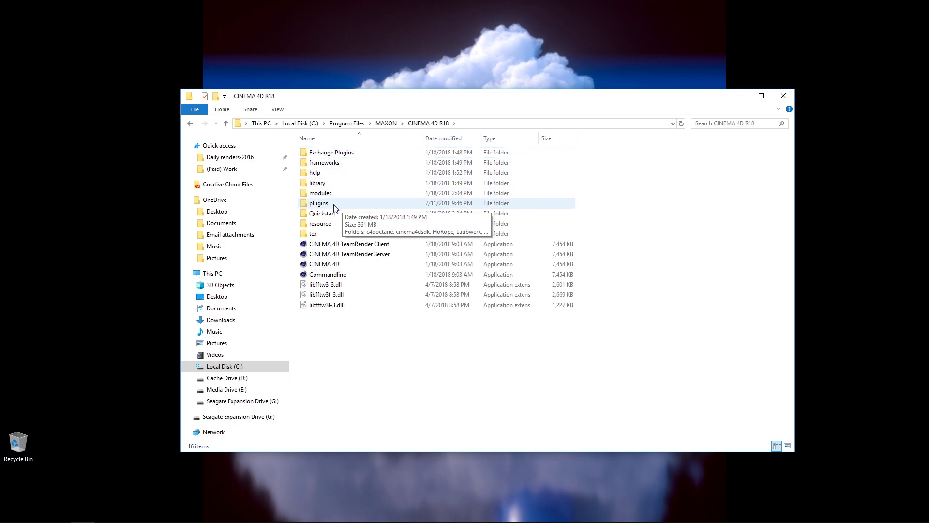
double_click(320, 203)
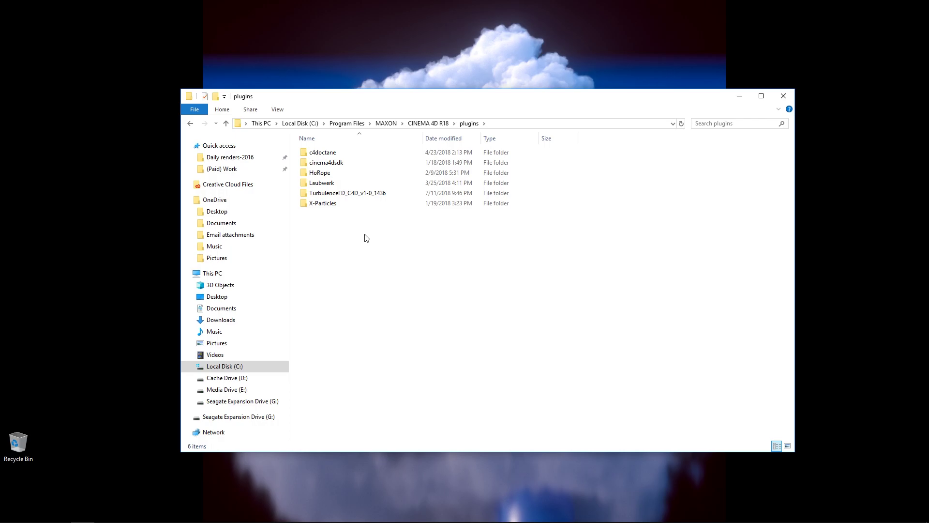
double_click(350, 193)
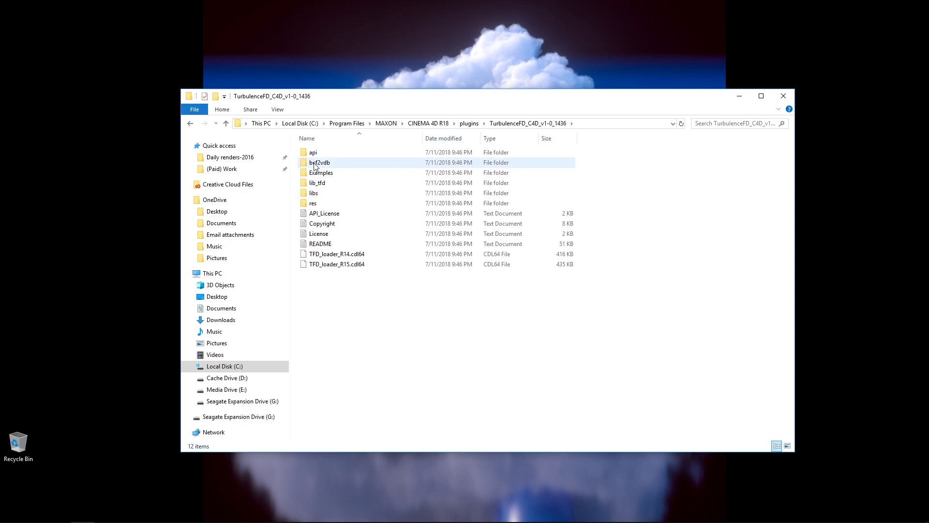
left_click(316, 165)
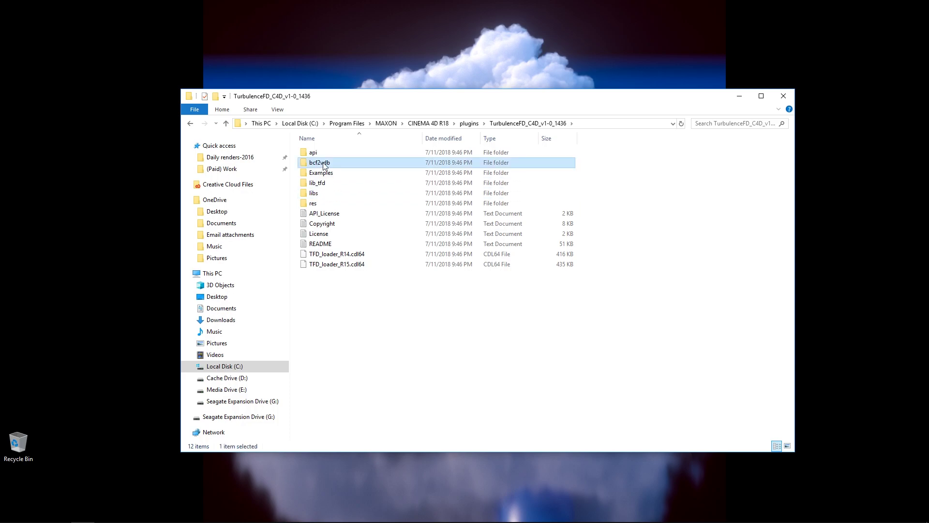
double_click(351, 166)
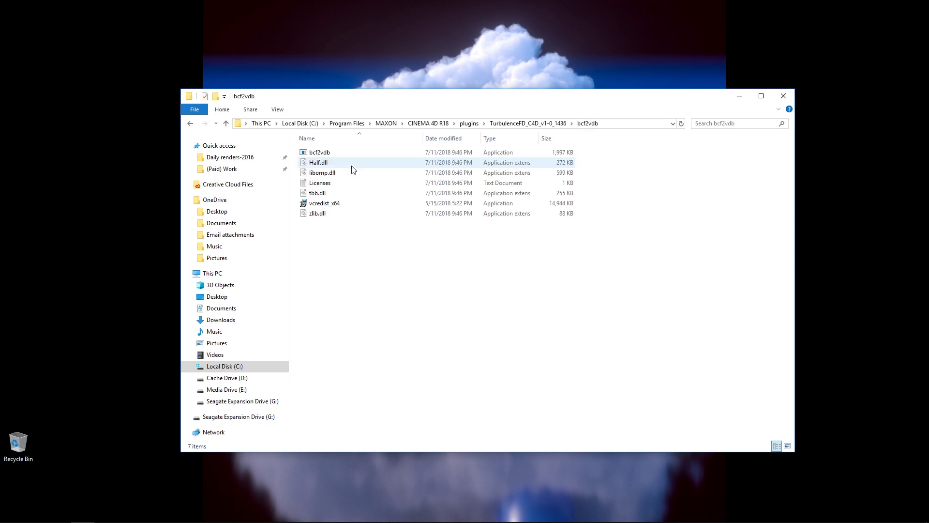
left_click(313, 153)
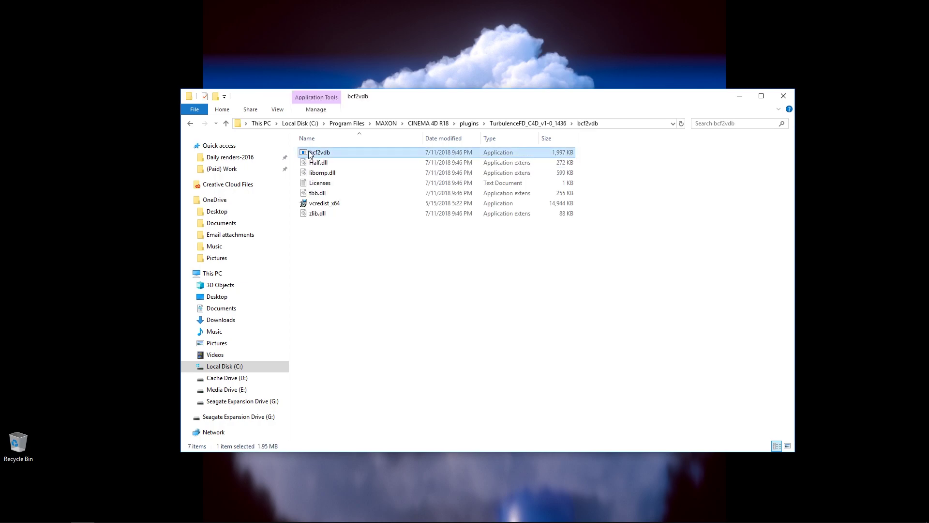
right_click(336, 151)
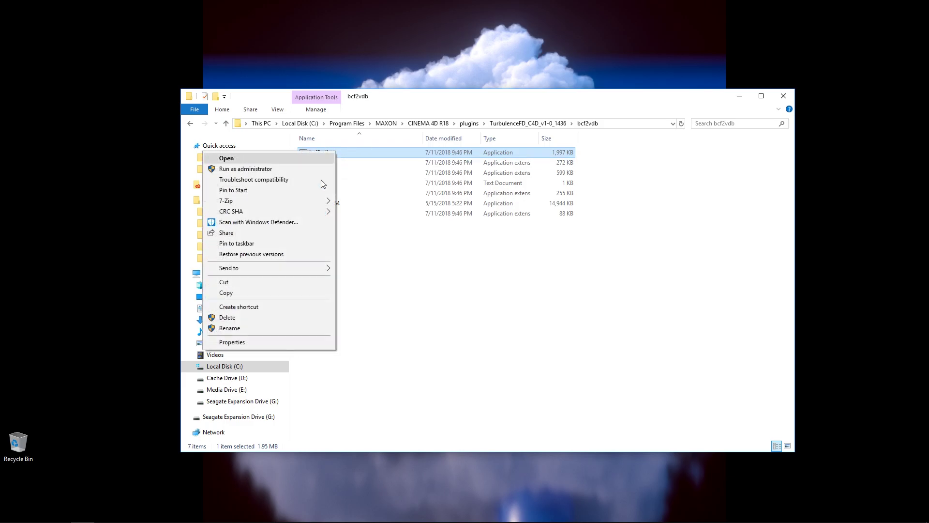
left_click(244, 345)
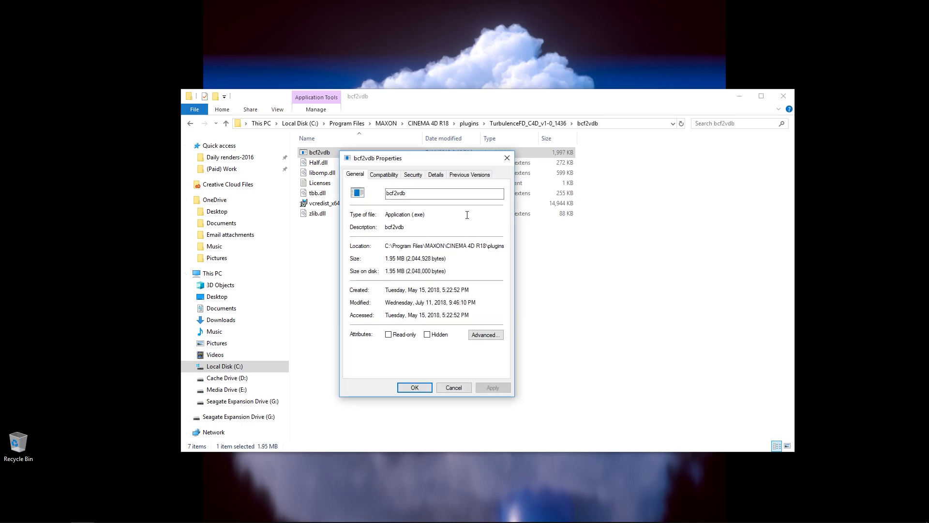
left_click(453, 387)
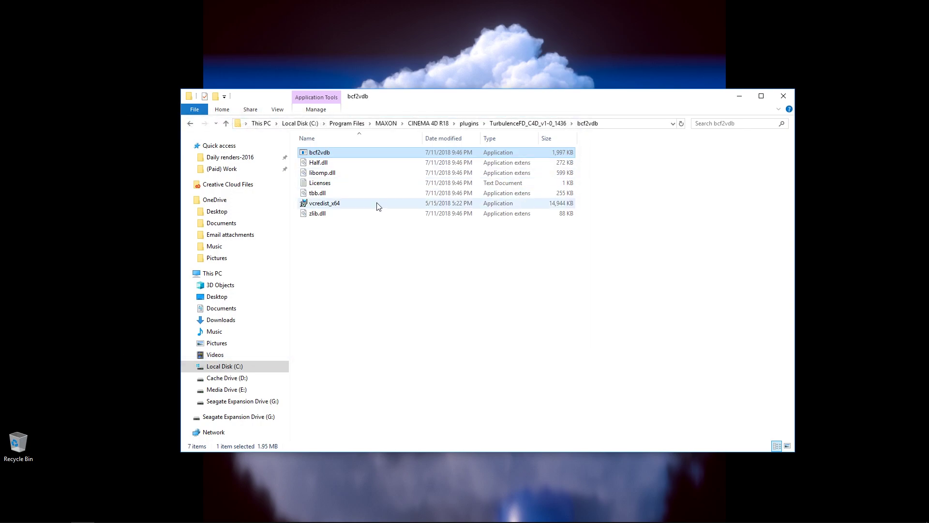
mouse_move(378, 207)
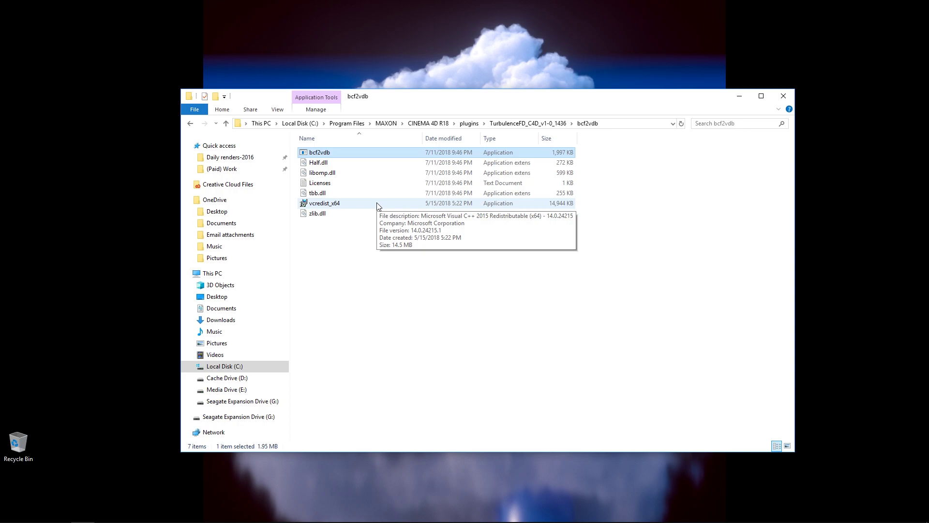
Step: Launch Command Prompt from a Windows search for 'comand'
left_click_drag(440, 101, 544, 31)
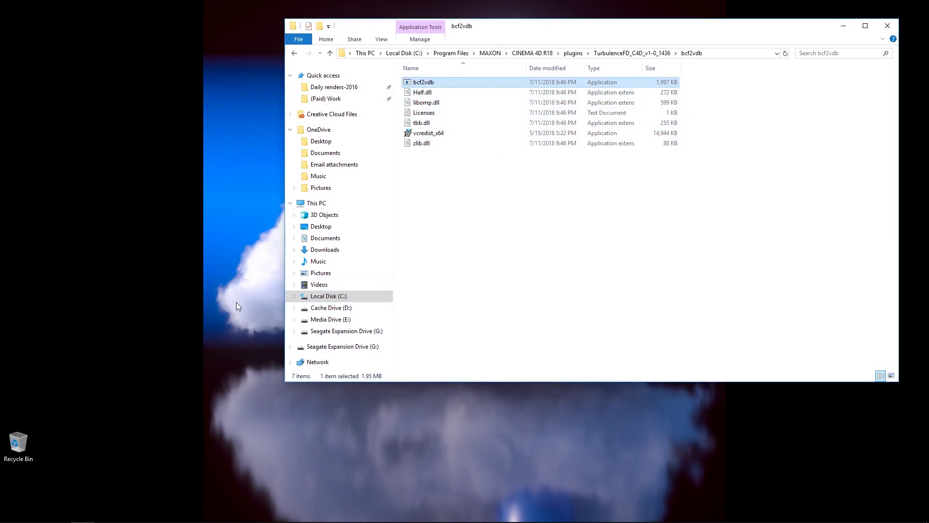
left_click(34, 514)
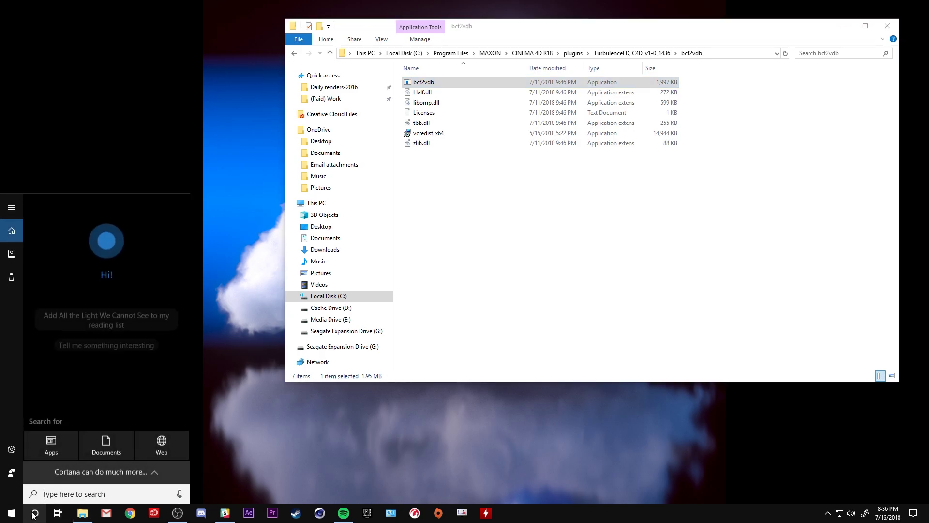
type("comand")
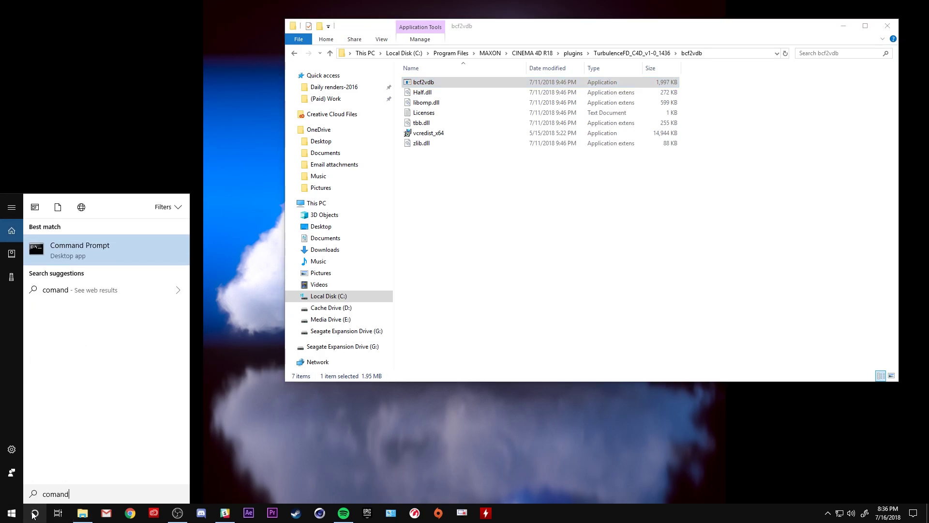
left_click(82, 251)
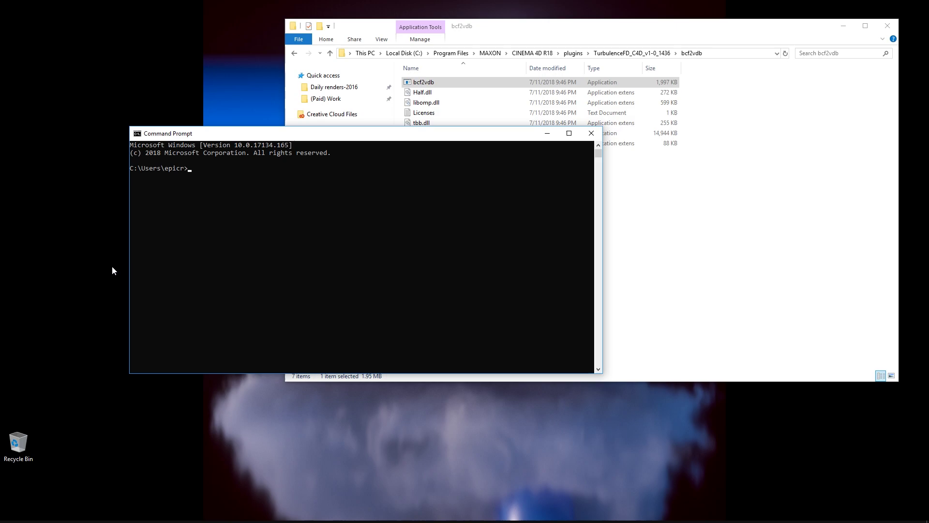
Step: Place the console lower left and drop bcf2vdb.exe into it to enter its quoted path
left_click_drag(375, 138, 327, 212)
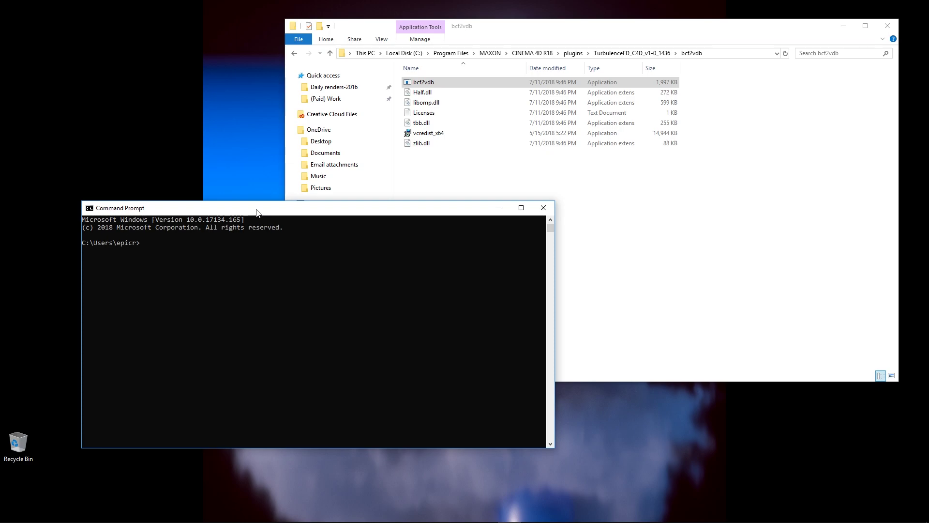
left_click_drag(256, 210, 249, 212)
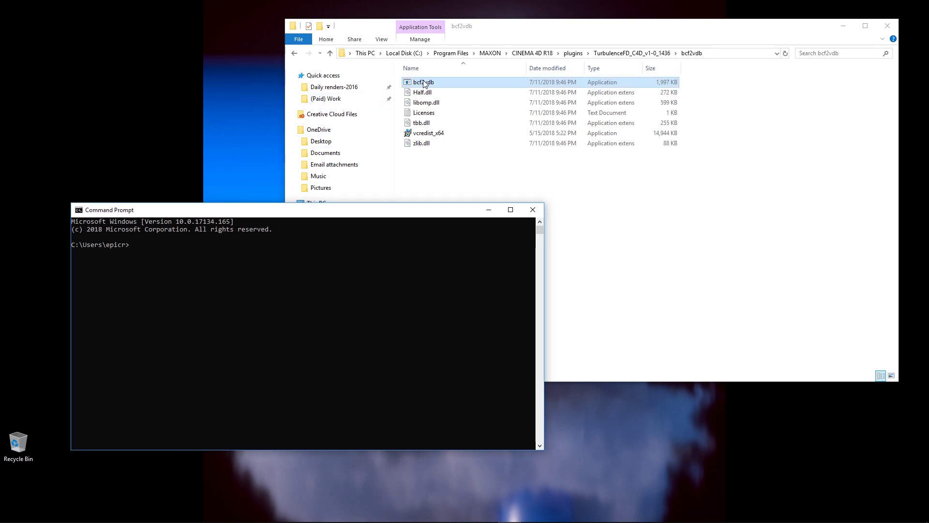
left_click_drag(425, 83, 144, 251)
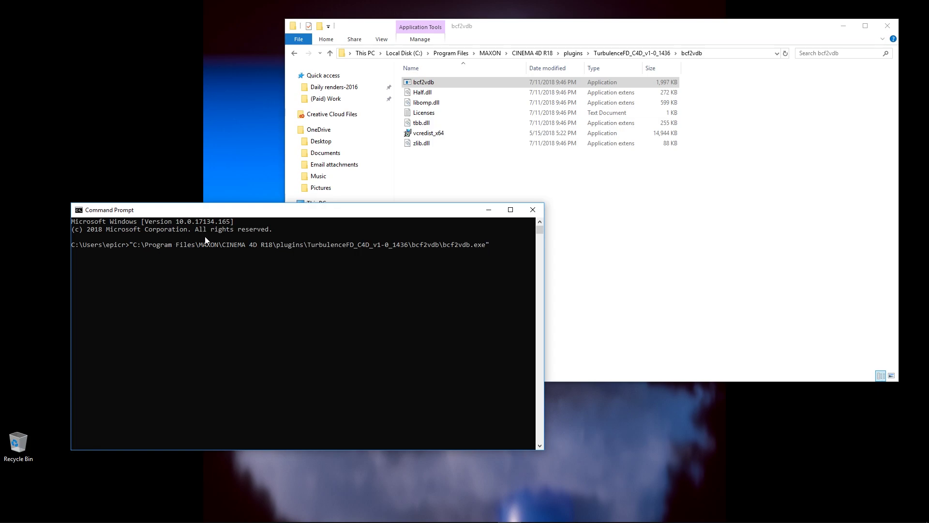
left_click(492, 246)
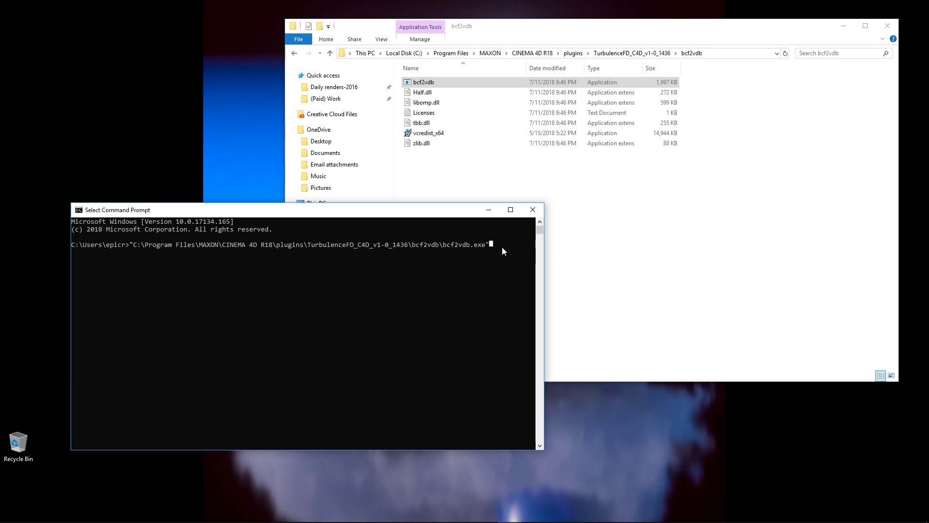
key("Escape")
key("Return")
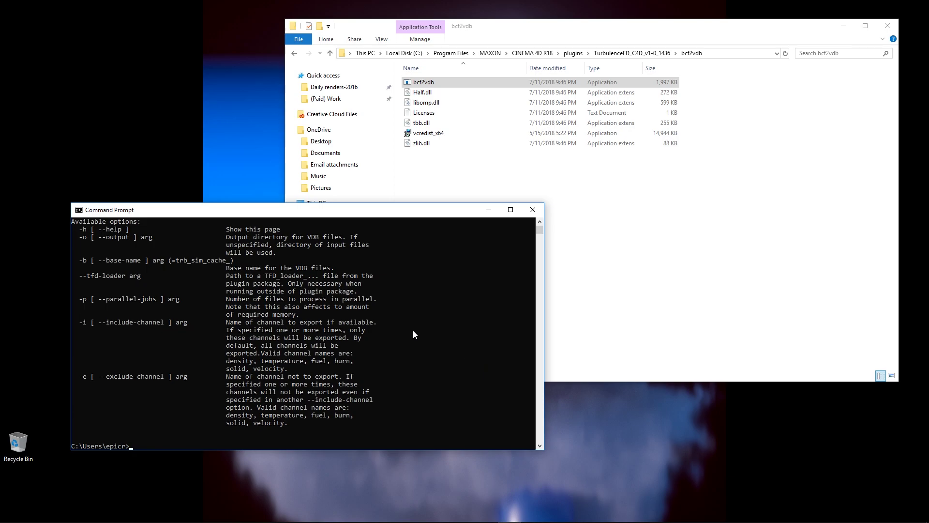
scroll(461, 288, "up", 1)
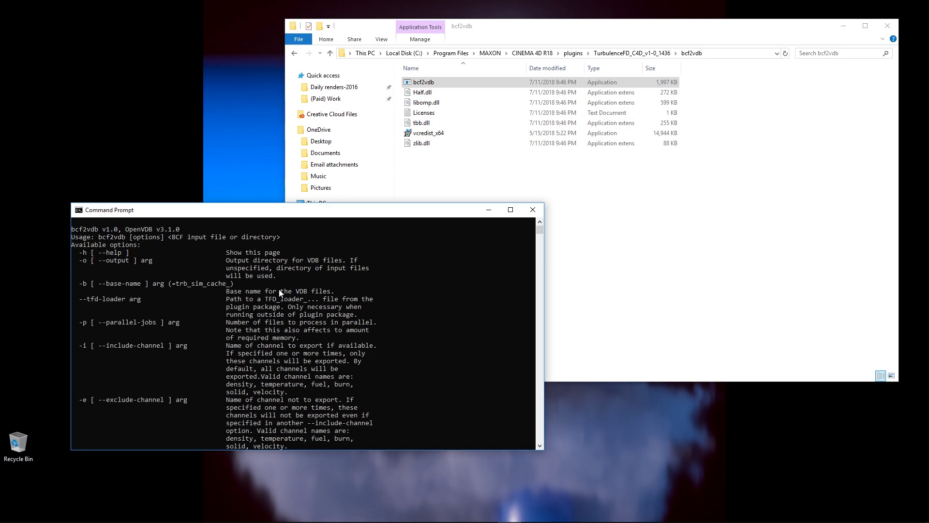
scroll(329, 287, "down", 1)
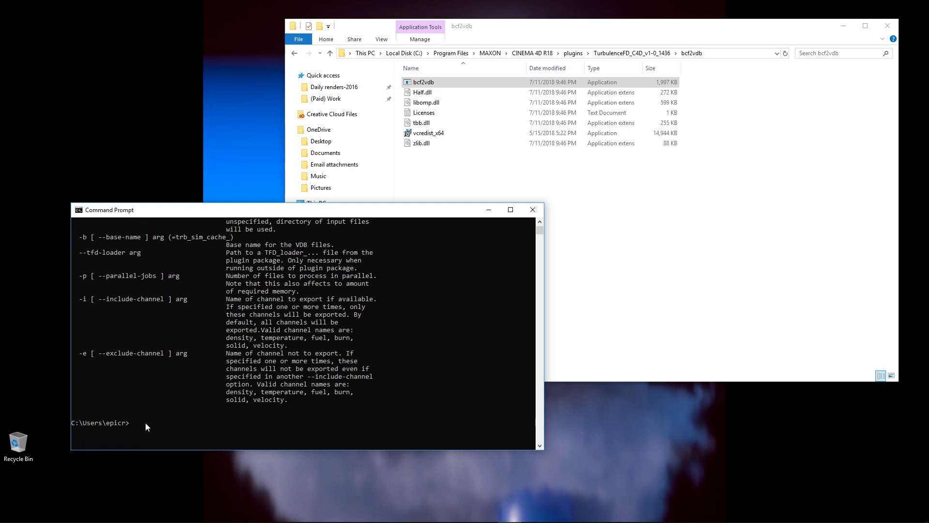
Step: Go to Turbulance FD on Cache Drive (D:) and inspect the Cache 001 and Cache 001_upres folders
left_click_drag(553, 28, 523, 36)
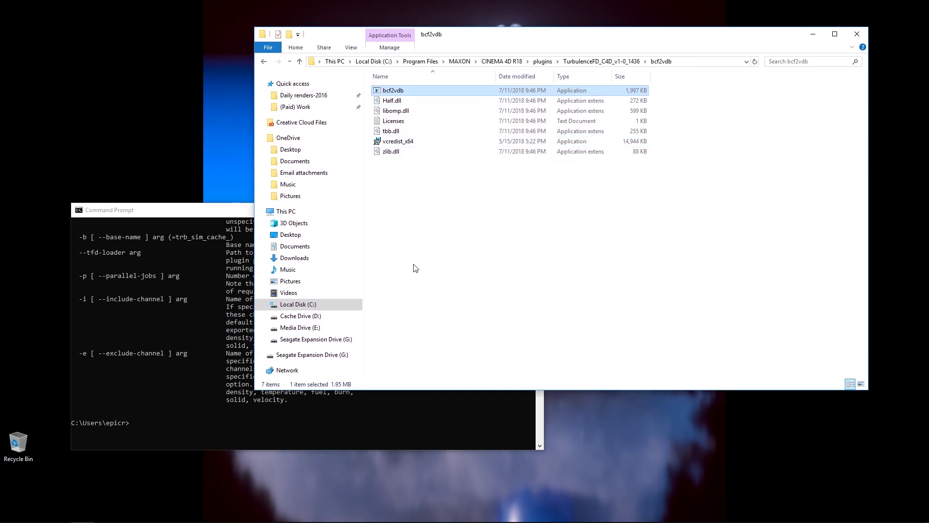
left_click(289, 317)
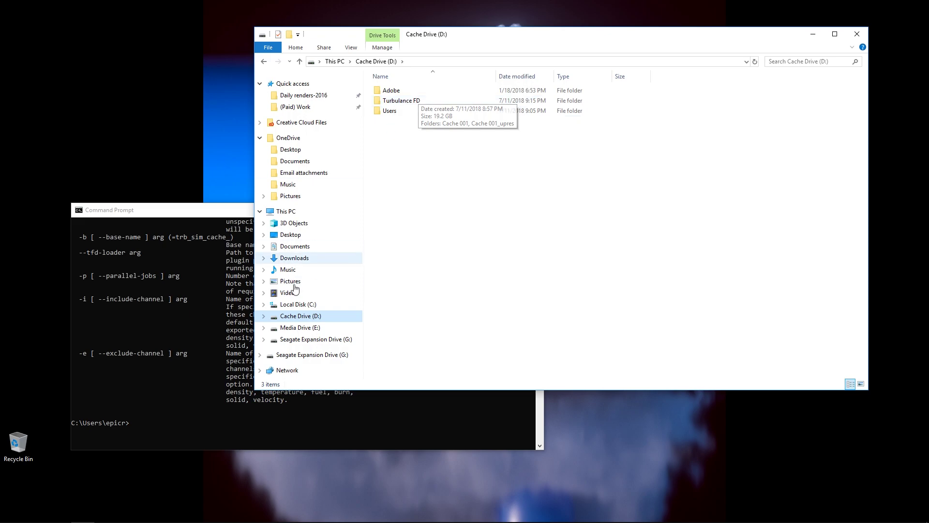
double_click(412, 103)
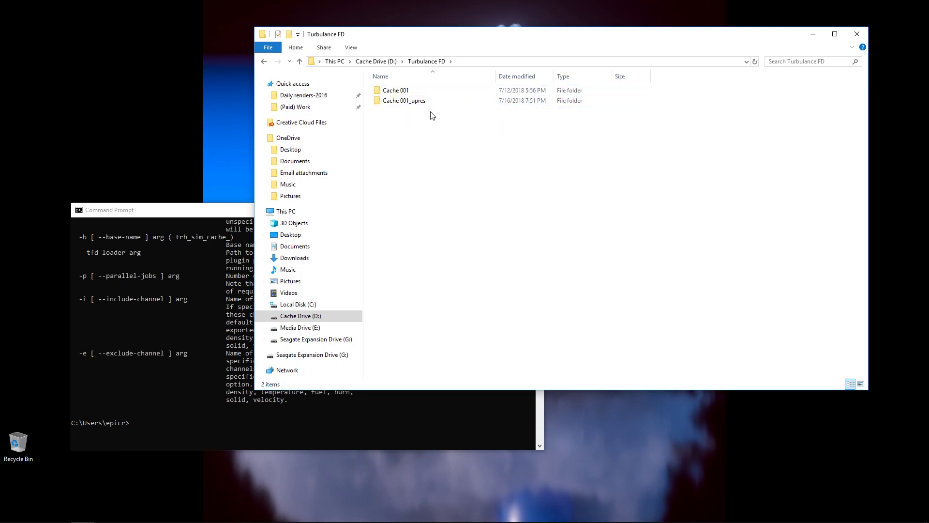
double_click(414, 92)
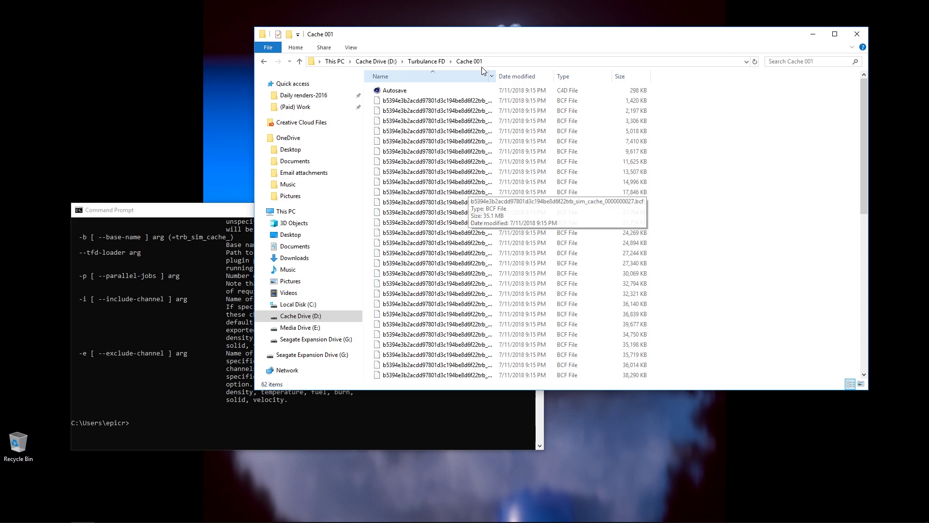
left_click(426, 61)
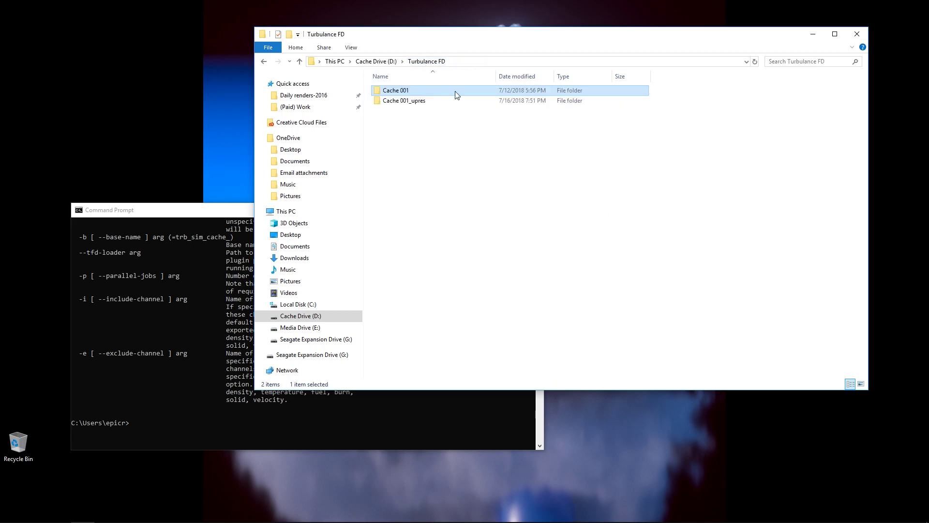
double_click(423, 102)
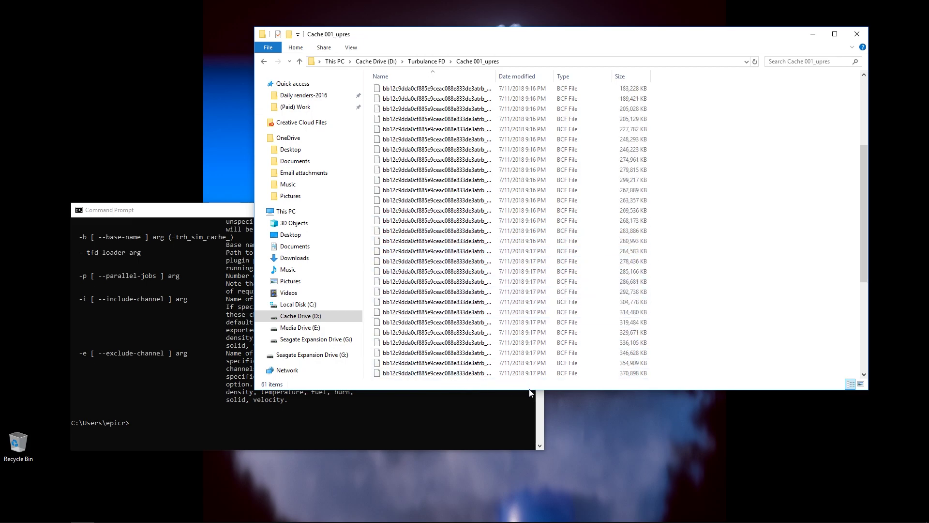
scroll(554, 359, "down", 10)
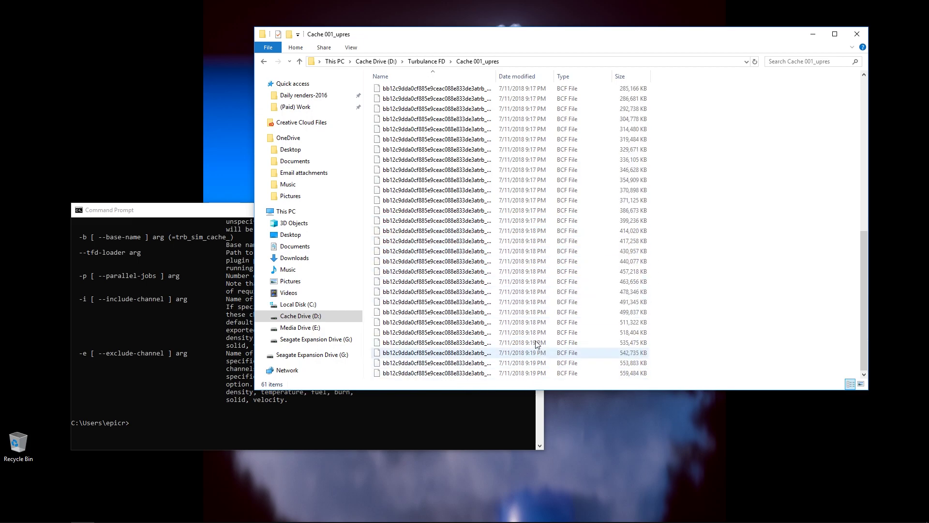
scroll(529, 282, "up", 7)
scroll(529, 282, "up", 4)
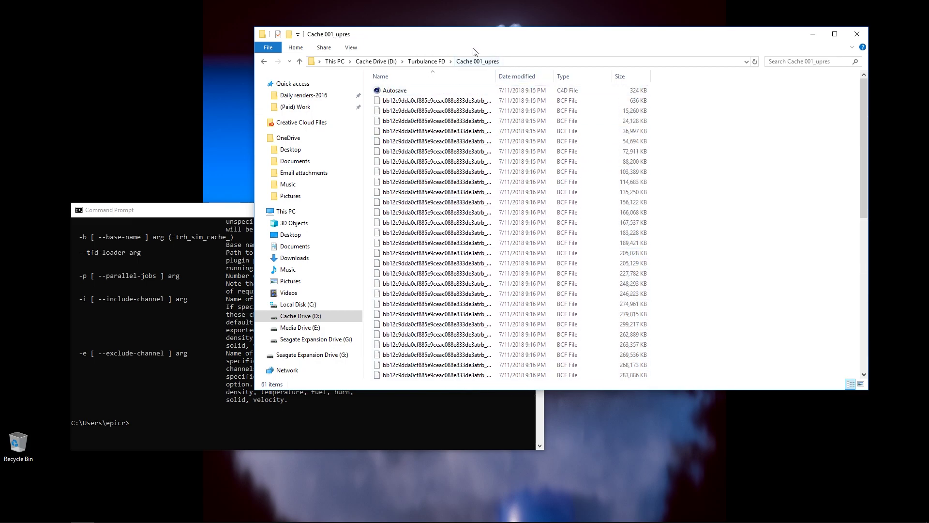
Step: Return to Turbulance FD with Cache 001_upres selected, arranging Explorer and the console side by side
left_click(264, 61)
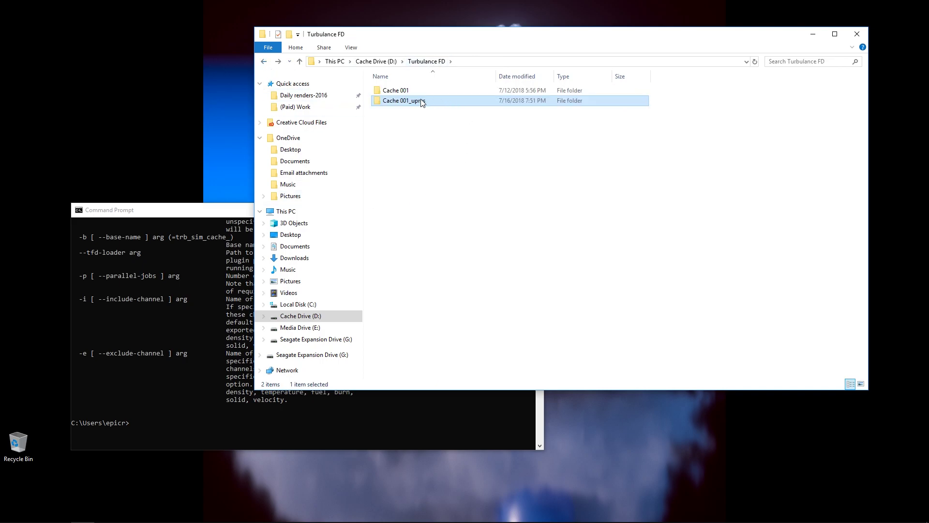
left_click(388, 104)
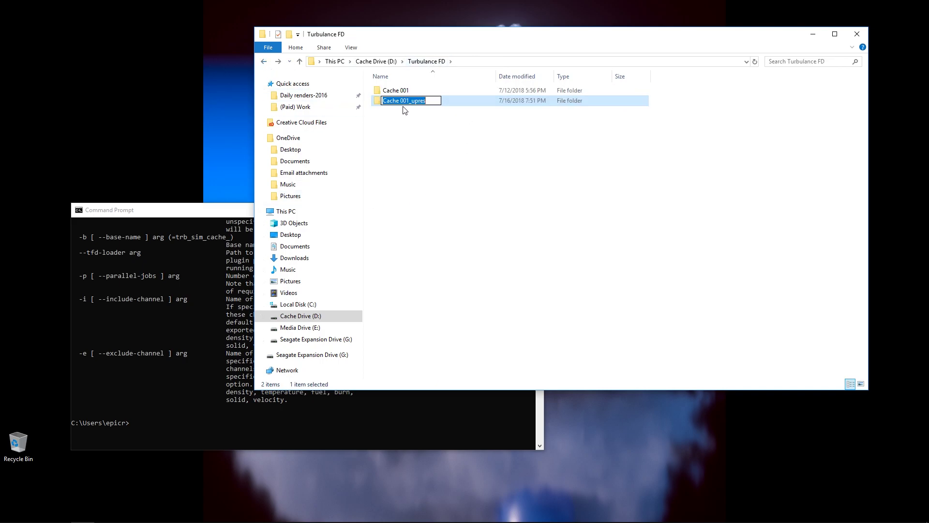
left_click(444, 124)
left_click_drag(445, 38, 666, 59)
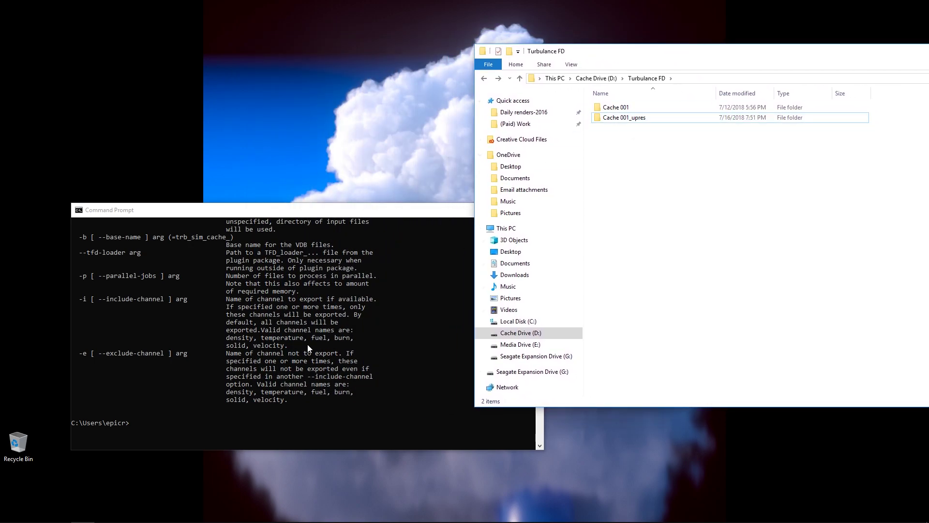
left_click(624, 118)
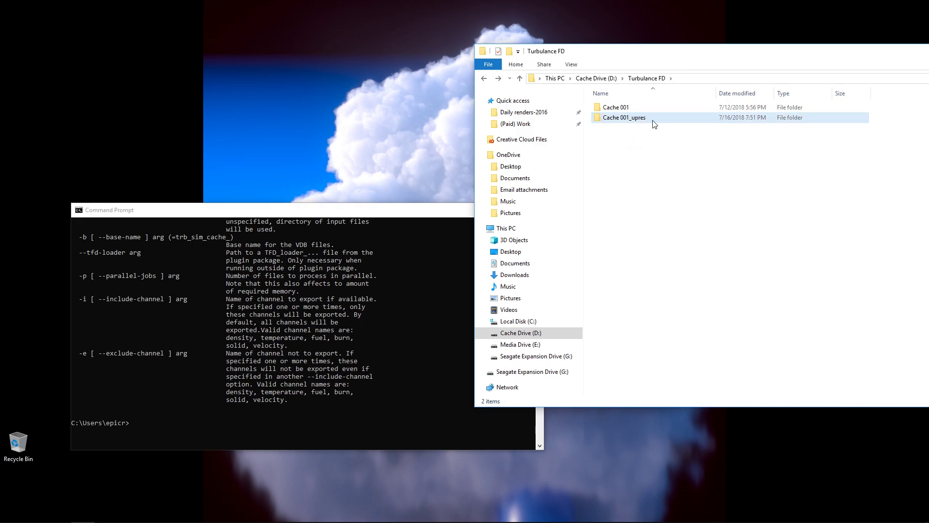
left_click_drag(311, 210, 280, 167)
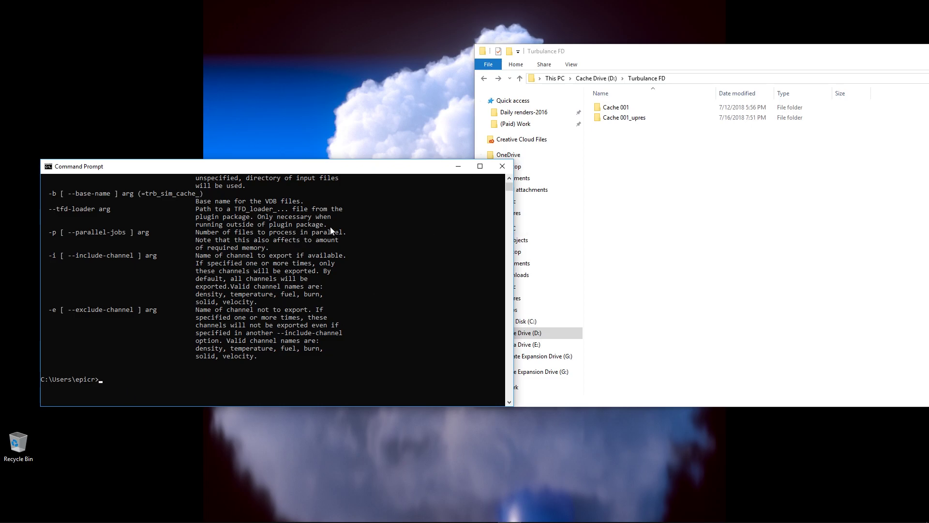
Step: Paste the bcf2vdb.exe path and append the quoted D:\Turbulance FD\Cache 001_upres path
left_click(112, 379)
right_click(118, 379)
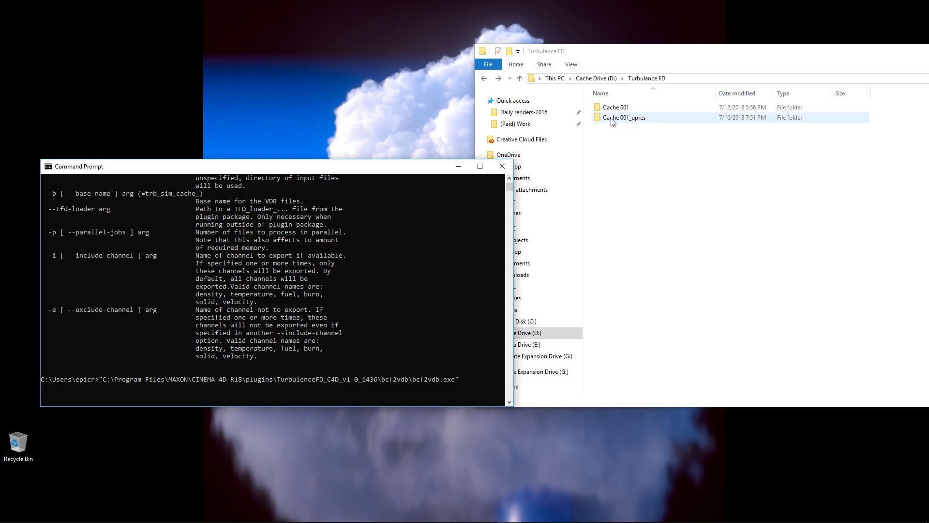
left_click_drag(612, 122, 479, 381)
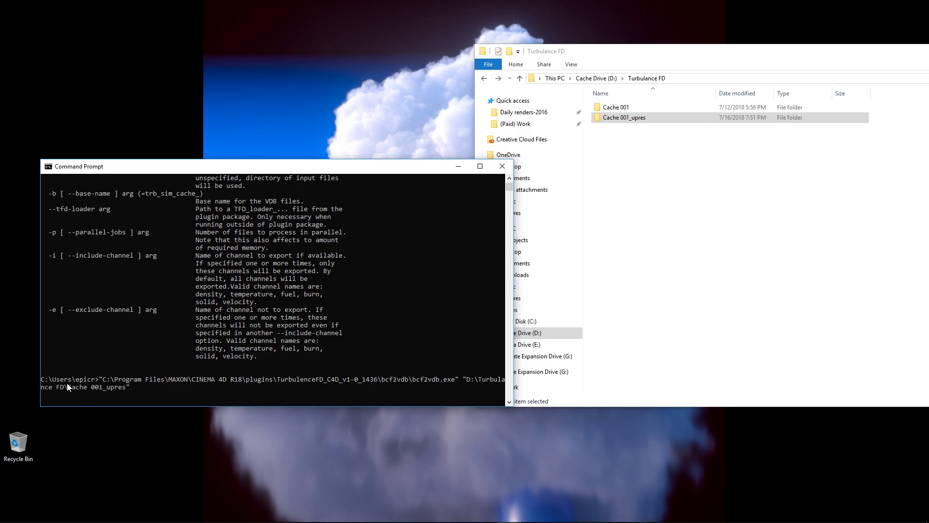
Step: Type --output after the Cache 001_upres path, removing stray + and - characters
left_click(132, 390)
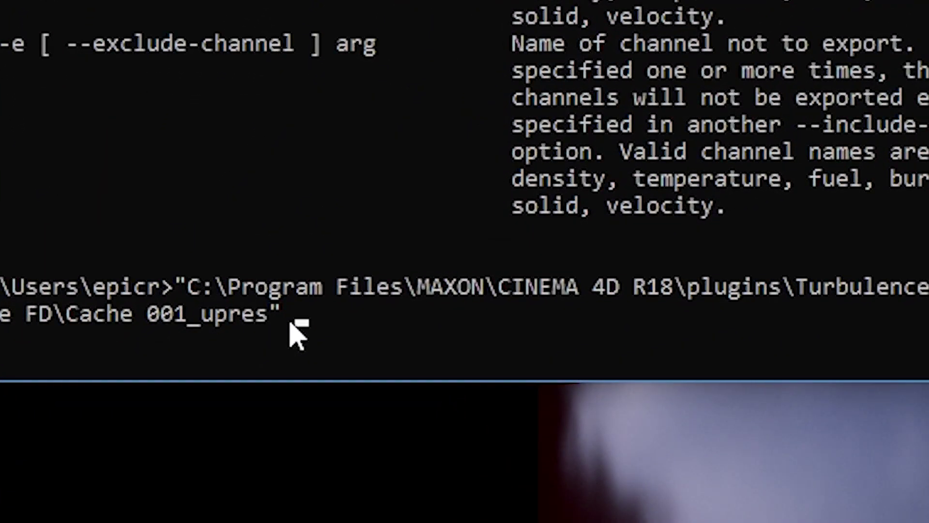
type("--o")
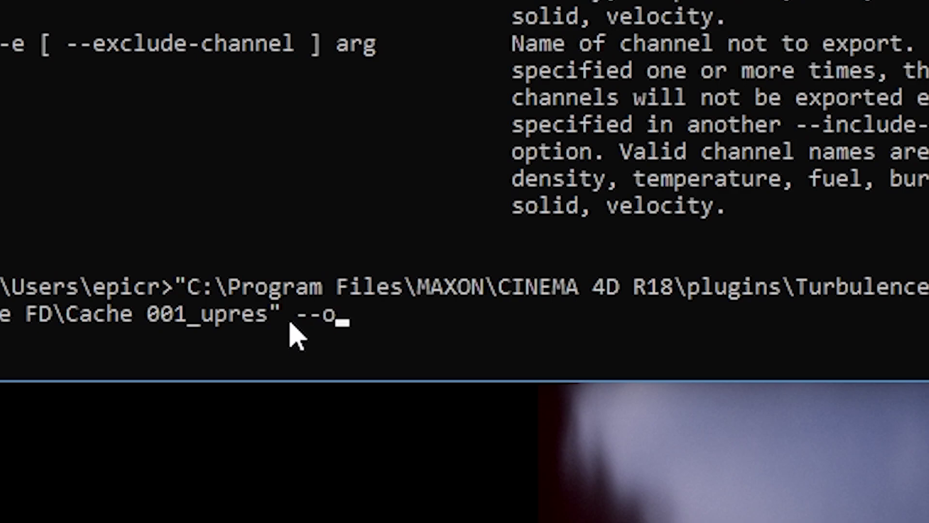
type("utput")
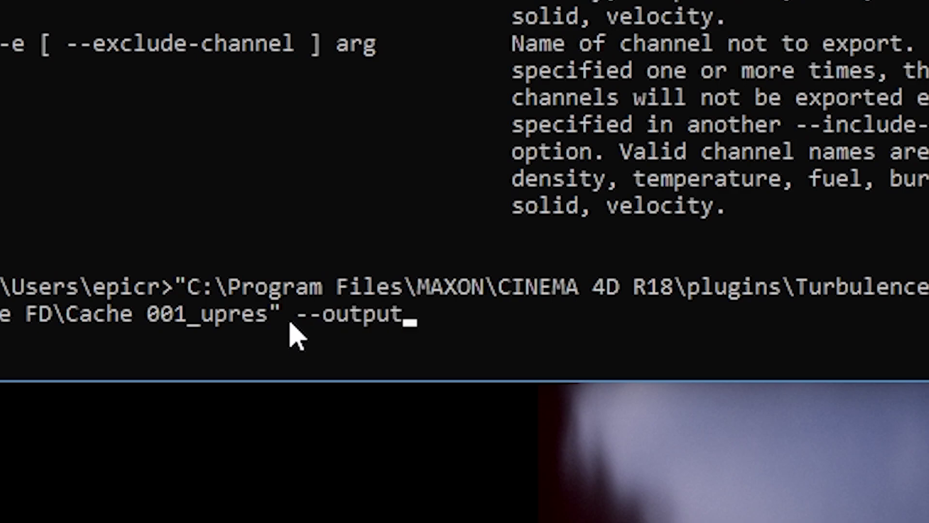
key("Left")
key("Left")
key("Left")
key("Left")
key("Left")
key("Left")
key("Left")
key("Left")
key("Right")
key("Right")
key("Right")
key("Right")
key("Right")
key("Right")
key("Right")
type("+")
key("BackSpace")
type("-")
key("BackSpace")
key("BackSpace")
key("BackSpace")
type("t")
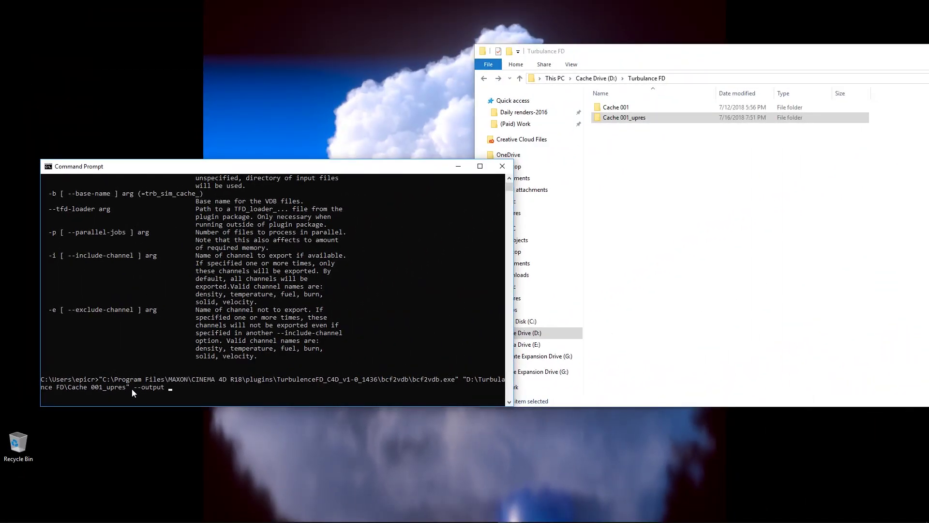
Step: Create a new folder named 'Test' on the desktop
right_click(208, 65)
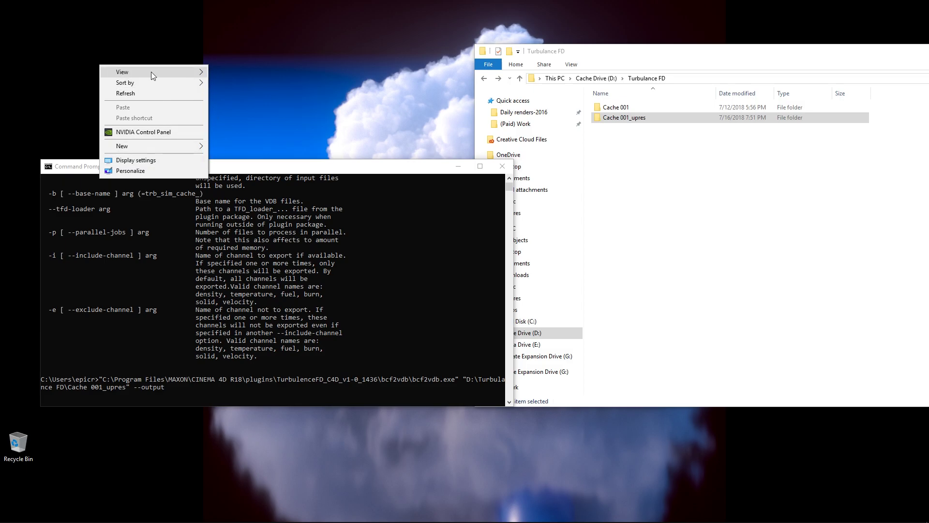
mouse_move(196, 146)
left_click(249, 147)
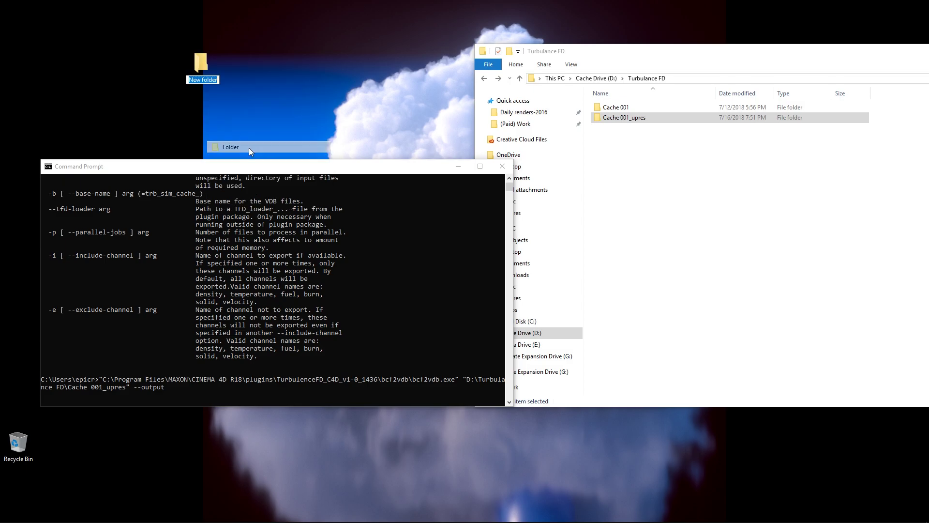
type("Test")
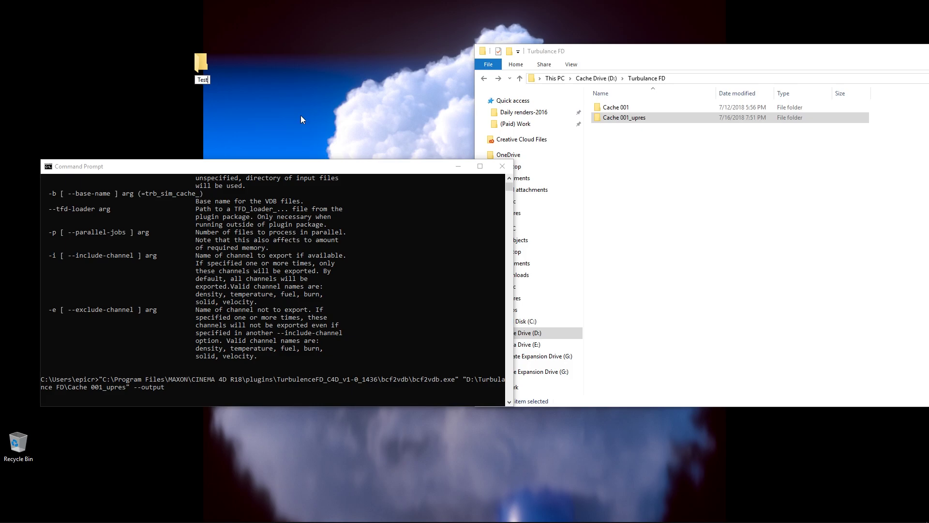
key("Return")
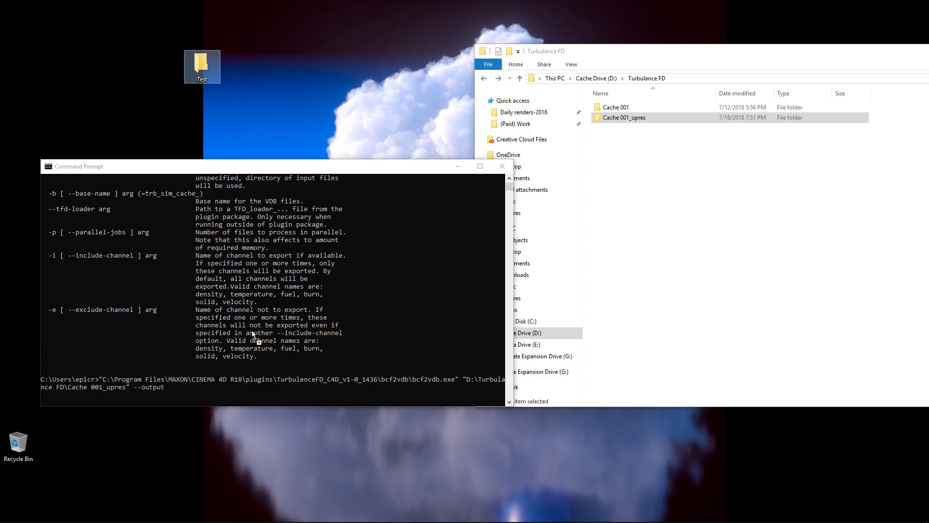
Step: Add the desktop Test folder as the --output path and run the bcf2vdb conversion
left_click_drag(164, 388, 178, 387)
left_click(277, 388)
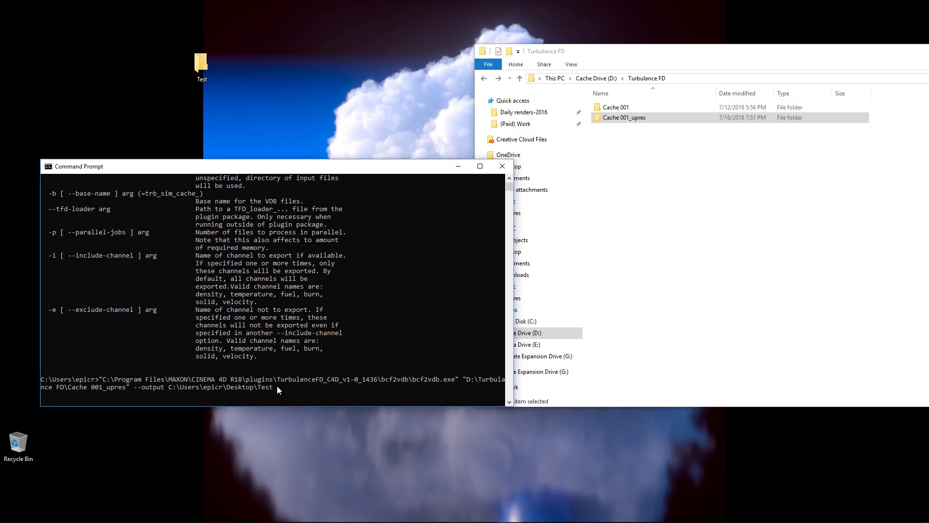
left_click(274, 387)
key("Escape")
key("Return")
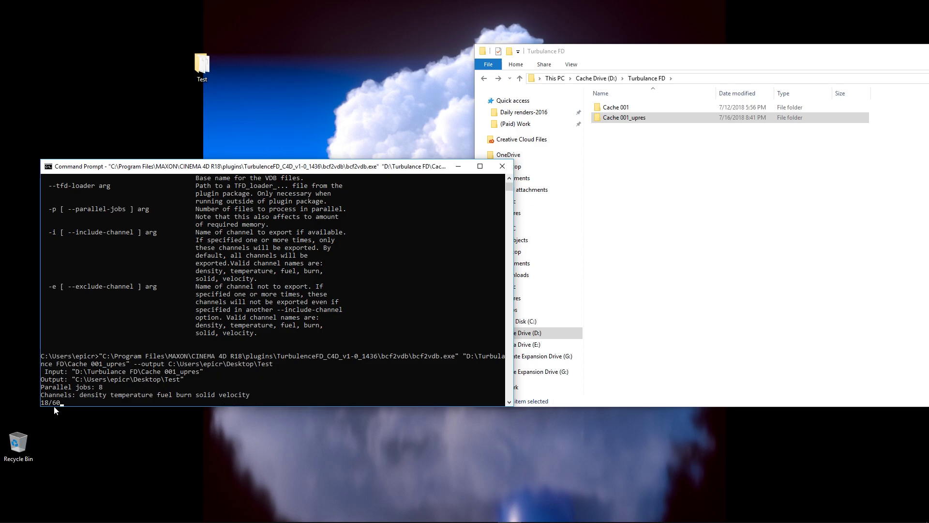
Step: Open the desktop Test folder to watch the trb_sim_cache .vdb files appear
double_click(201, 71)
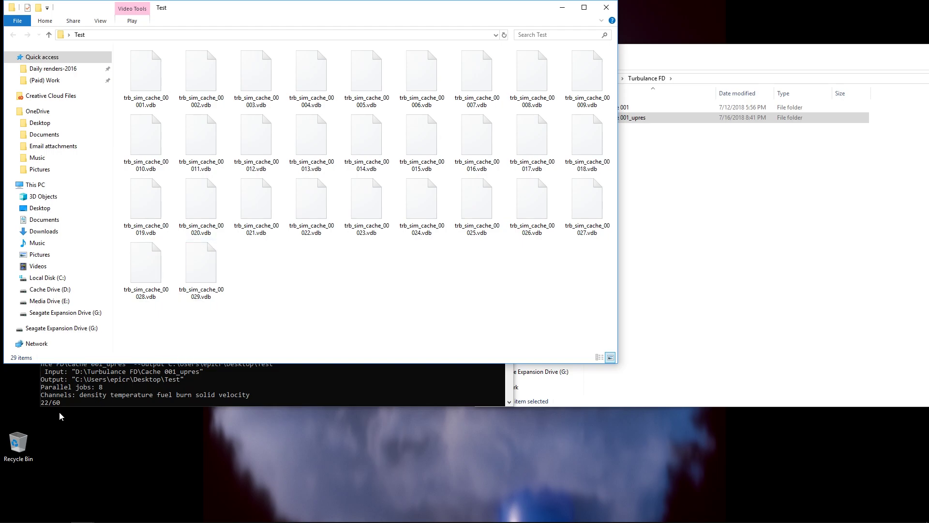
Step: Bring Command Prompt forward to confirm the conversion counter reaches 60/60
left_click(50, 402)
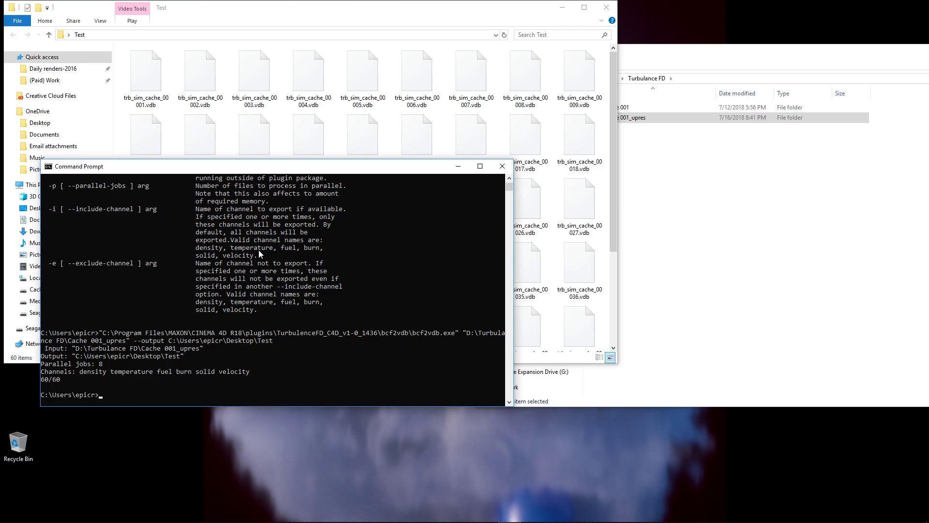
Step: Center the Test folder window and scroll through the converted .vdb files
left_click(502, 166)
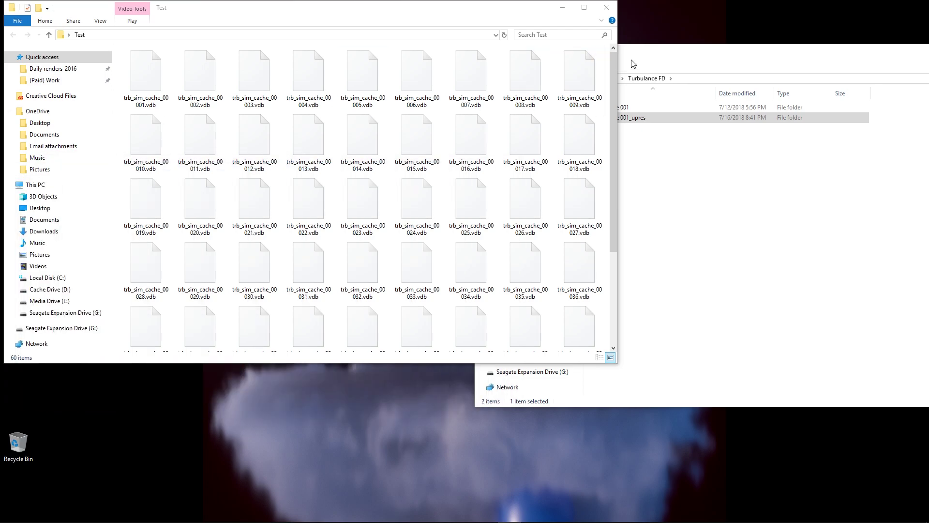
left_click_drag(327, 16, 571, 74)
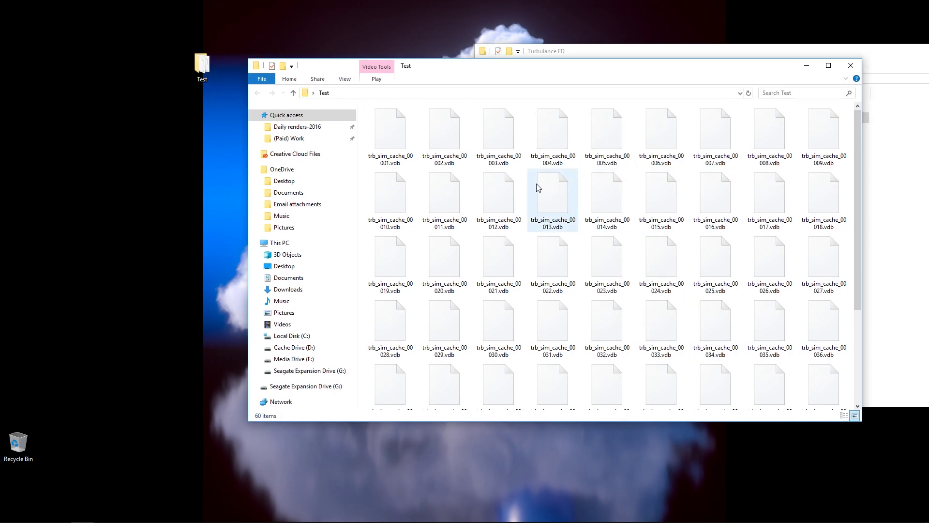
scroll(547, 216, "down", 2)
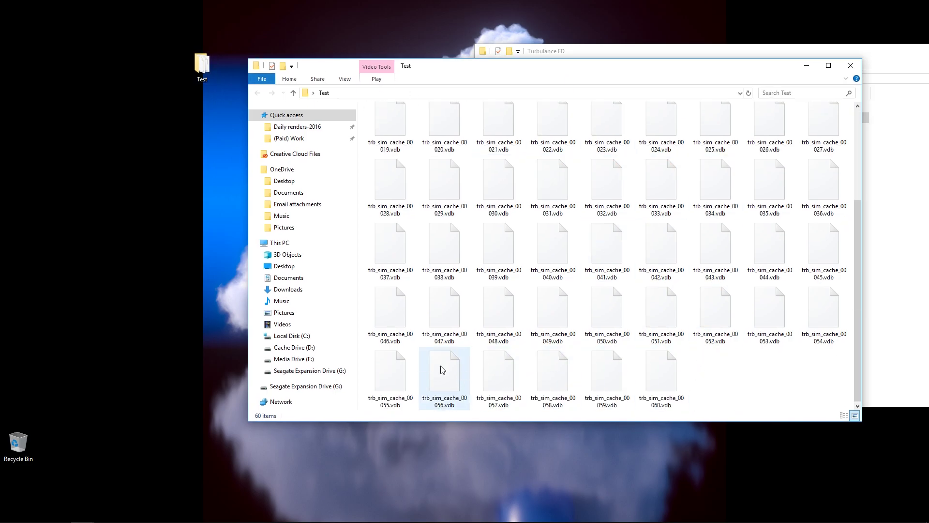
scroll(622, 231, "up", 3)
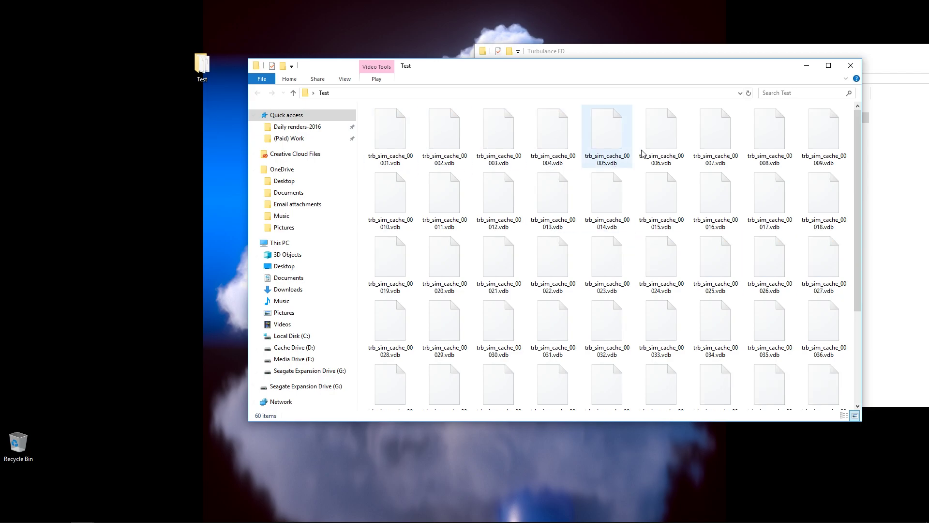
scroll(677, 258, "down", 3)
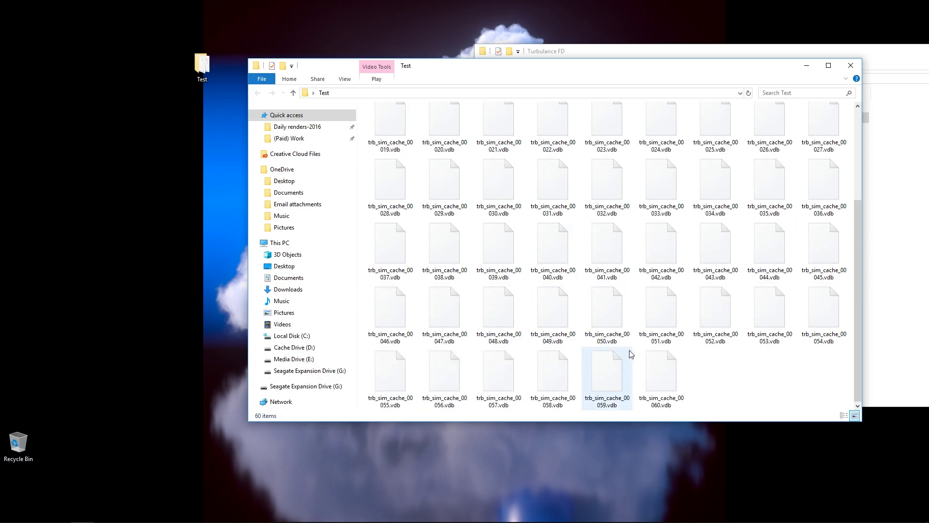
Step: Review the finished Command Prompt output, then close the console window
mouse_move(630, 353)
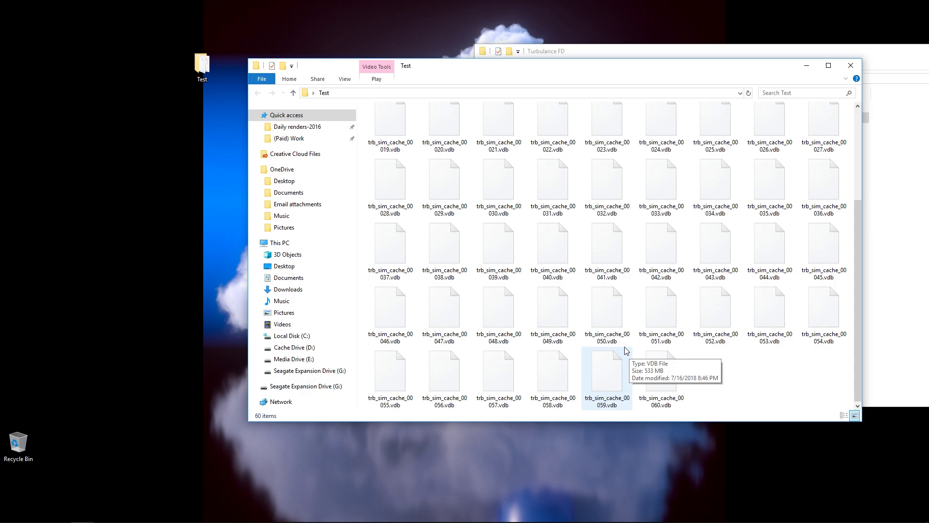
key("alt+Tab")
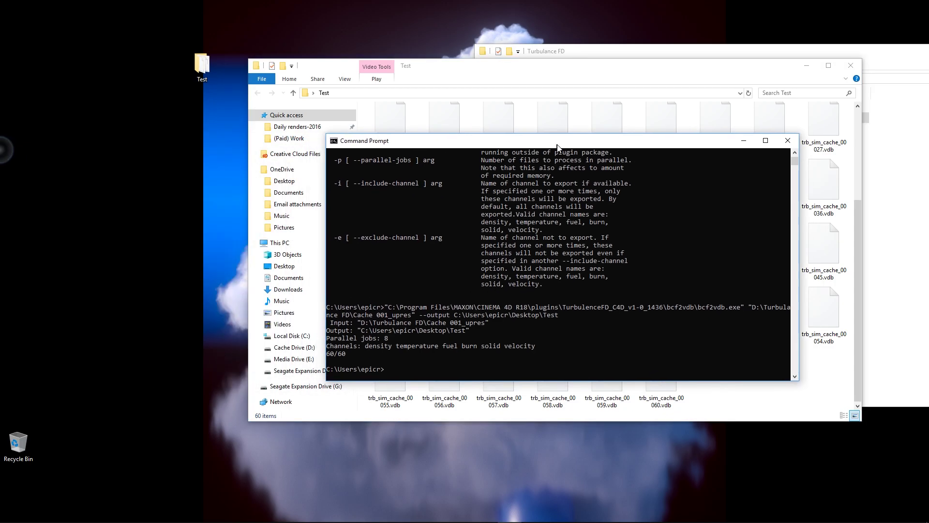
left_click_drag(557, 145, 567, 139)
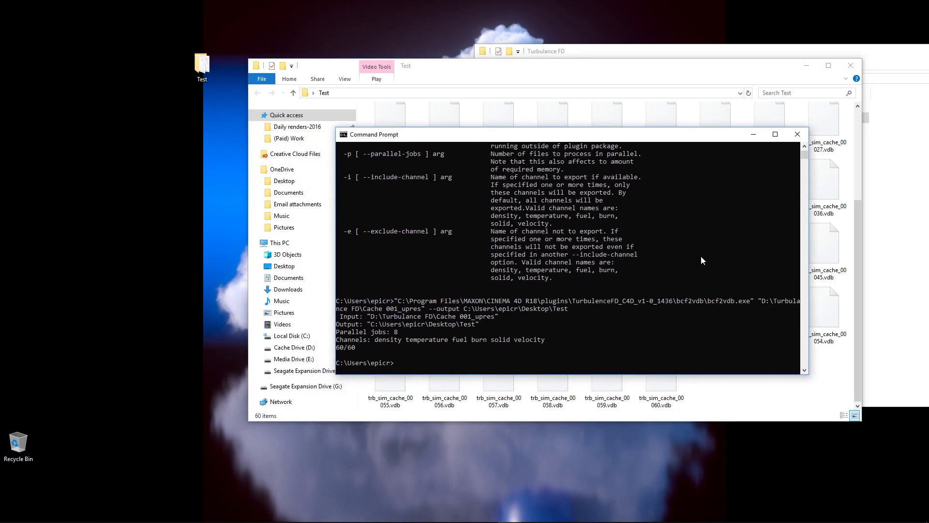
scroll(697, 261, "up", 5)
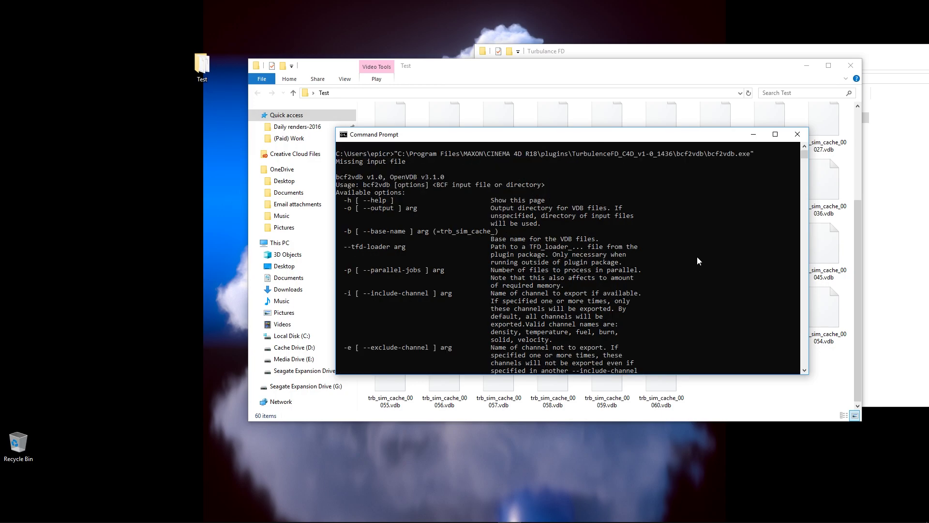
scroll(697, 260, "down", 10)
scroll(693, 256, "up", 5)
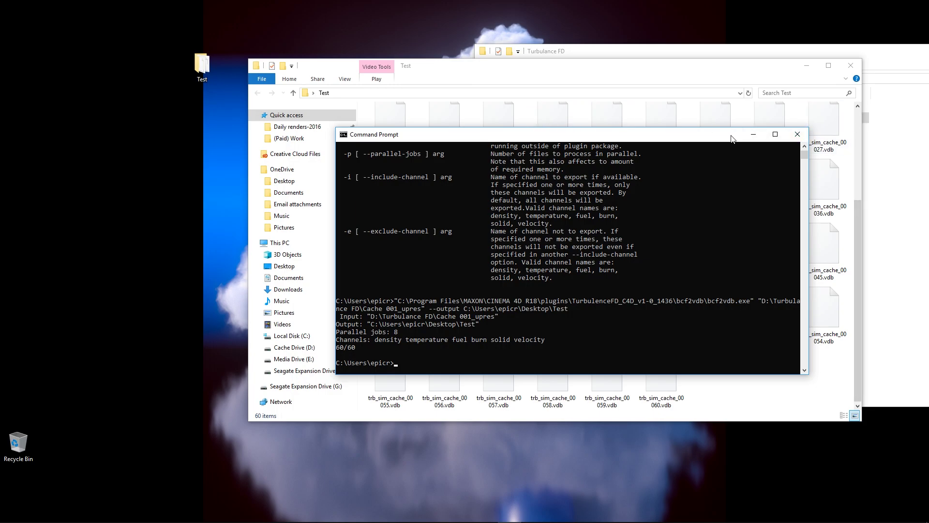
left_click(801, 138)
Step: Move the Test folder window left and scroll over the 60 .vdb files again
left_click_drag(591, 72, 510, 82)
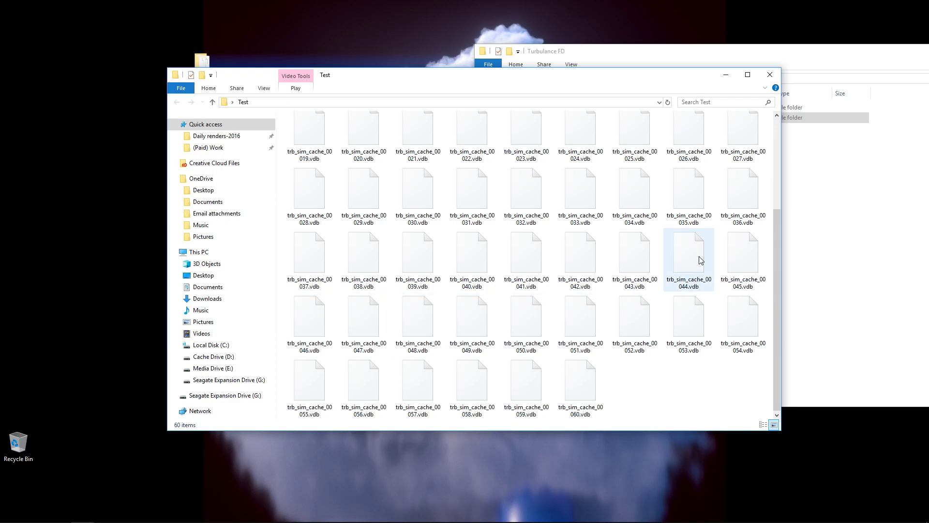
scroll(561, 261, "up", 3)
scroll(565, 258, "down", 3)
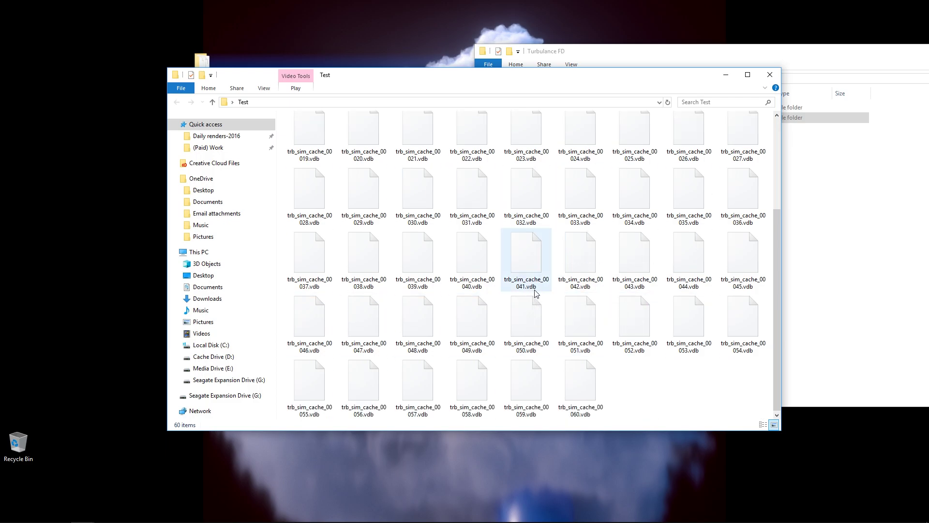
mouse_move(532, 291)
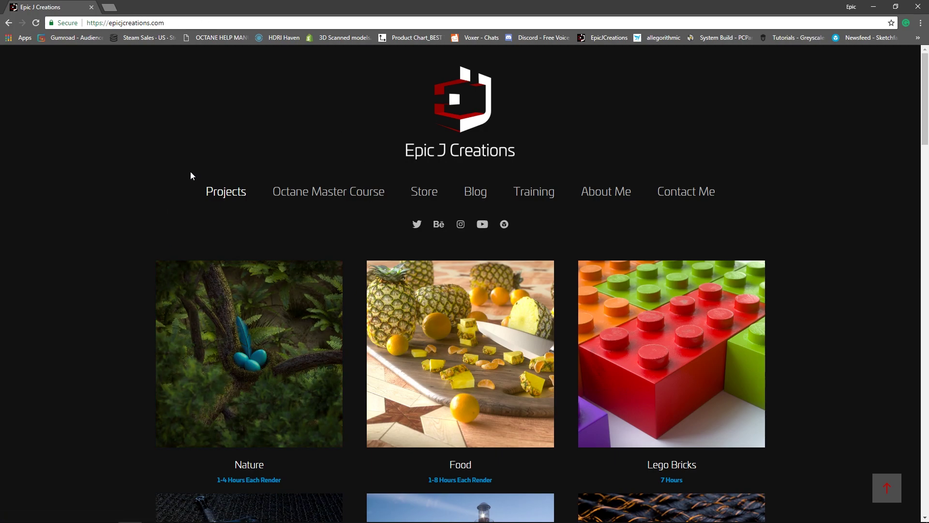
Step: Open the Octane Master Course page and scroll past Coming Soon to What's Included
left_click(333, 194)
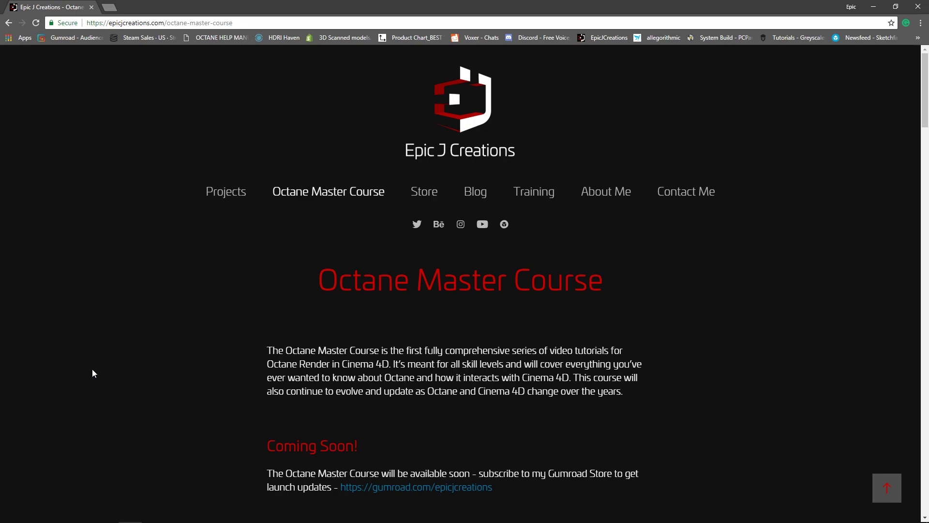
scroll(82, 278, "down", 3)
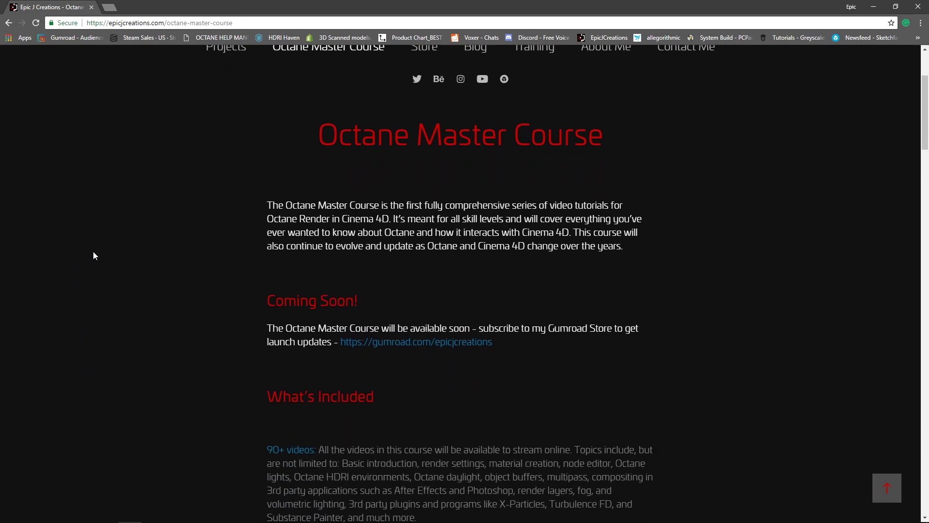
scroll(193, 247, "down", 1)
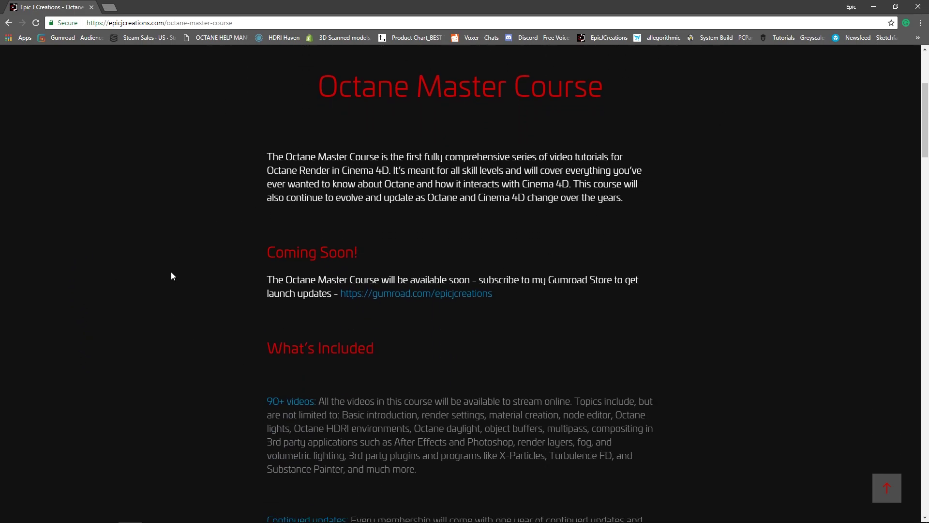
scroll(174, 277, "down", 3)
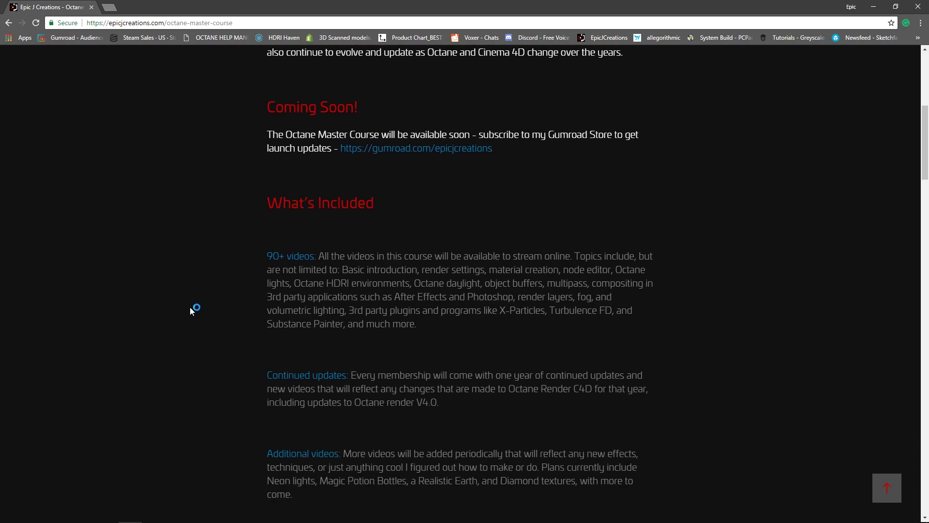